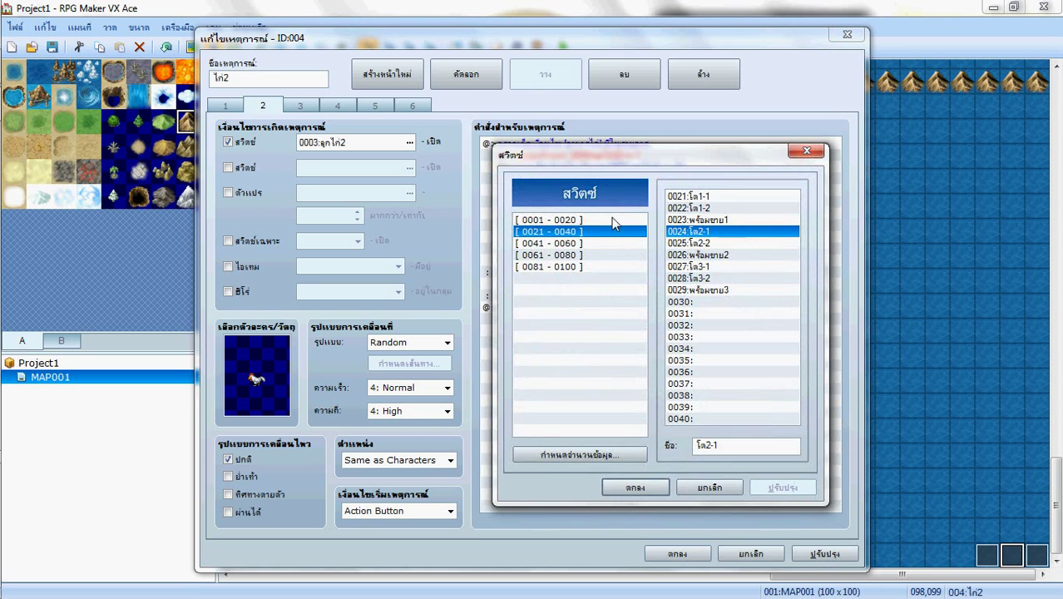
Change the switch turned off by the last control-switch command on page 2 to 0003:ลูกไก่2.
click(636, 221)
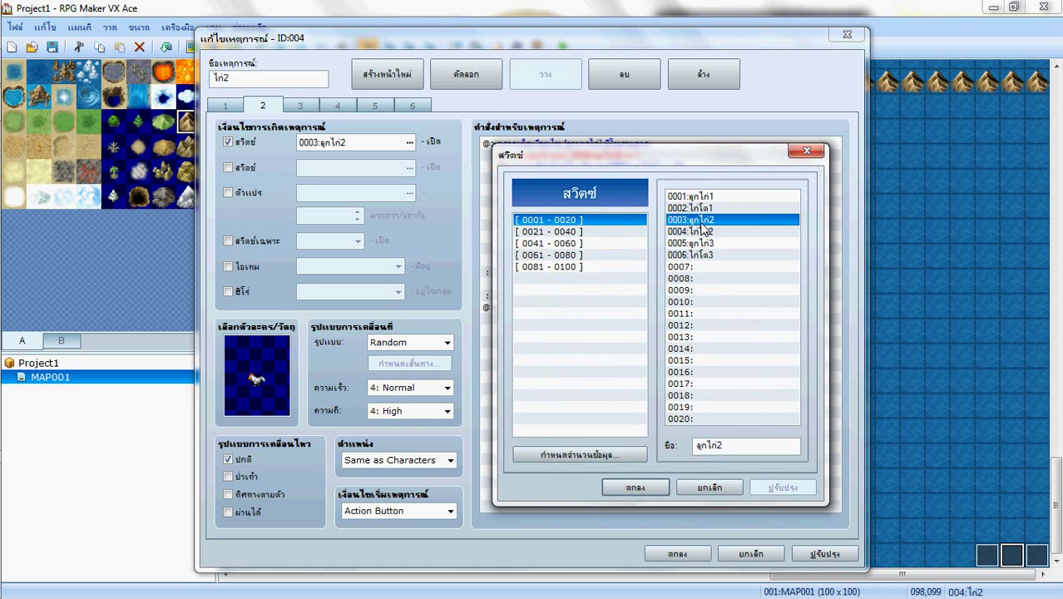
double_click(690, 220)
click(652, 395)
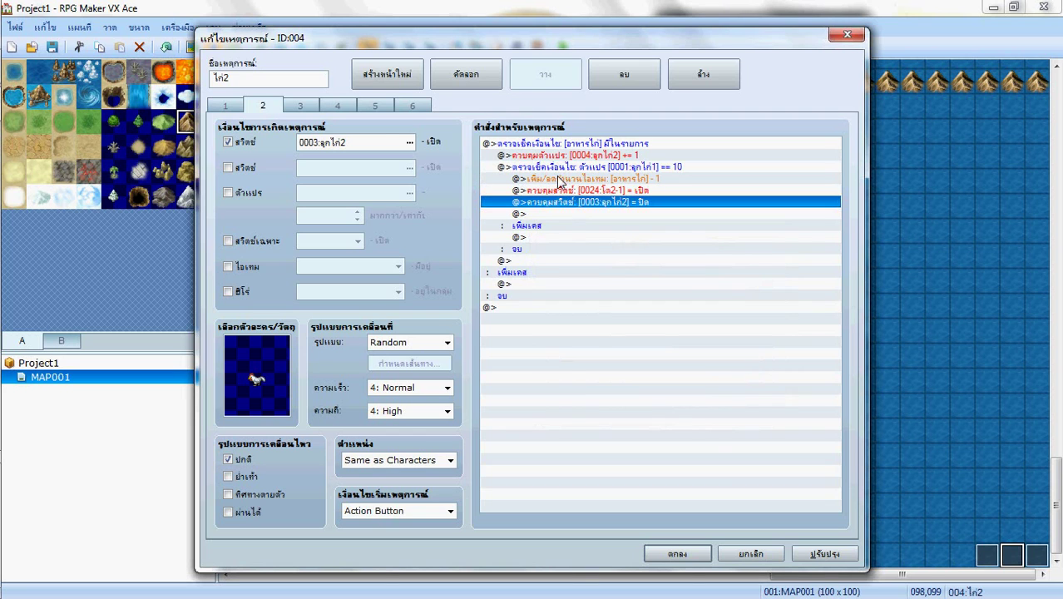
Set the first switch condition on page 3 of the event to 0024:โต2-1.
click(301, 107)
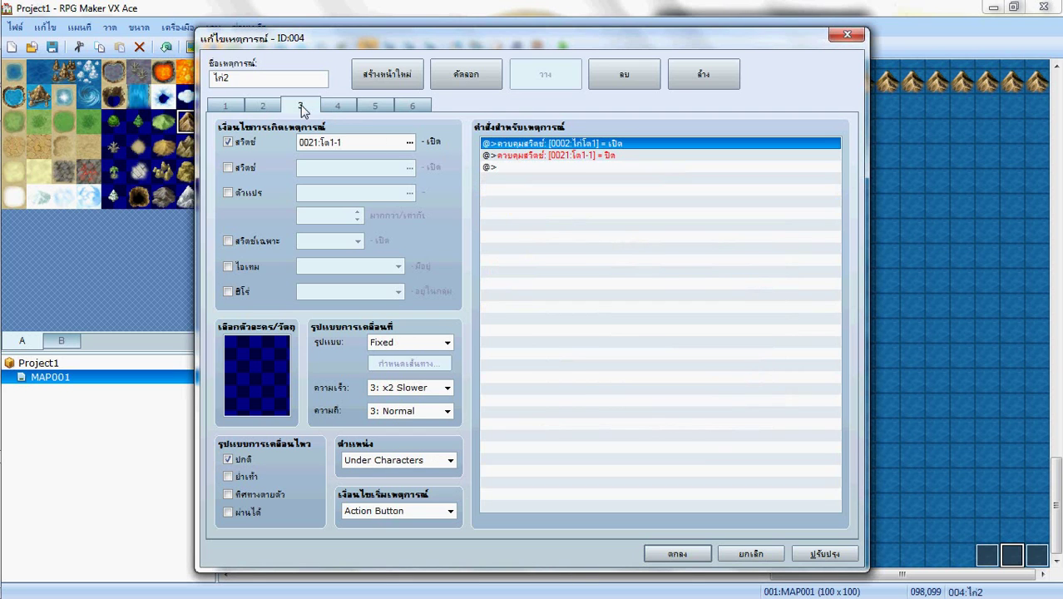
click(409, 144)
click(492, 207)
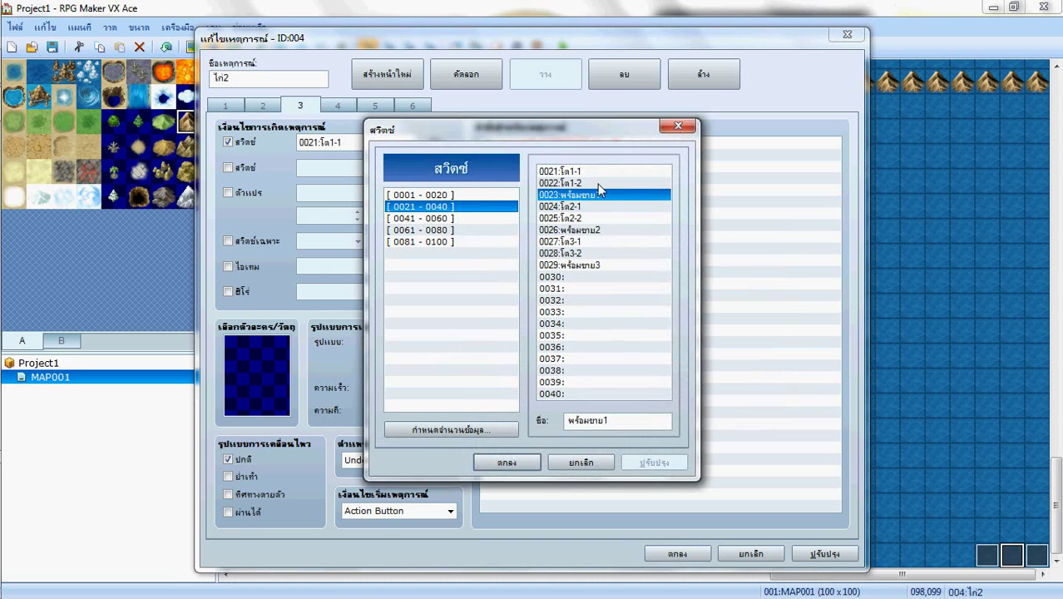
double_click(570, 206)
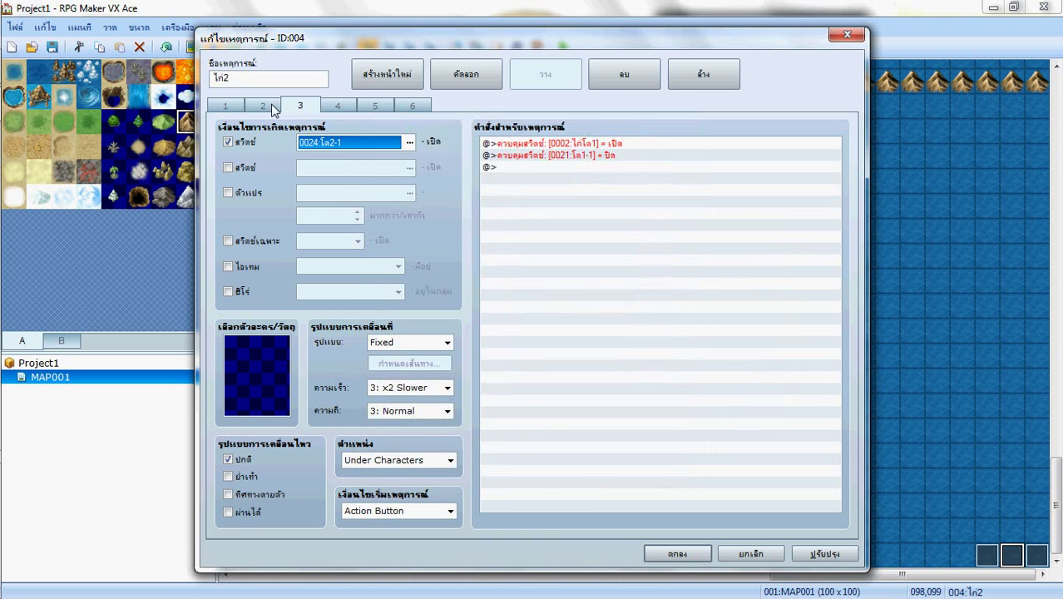
Change the variable tested by the inner conditional branch on page 2 to 0004:ลูกไก่2.
click(272, 108)
click(300, 108)
click(272, 109)
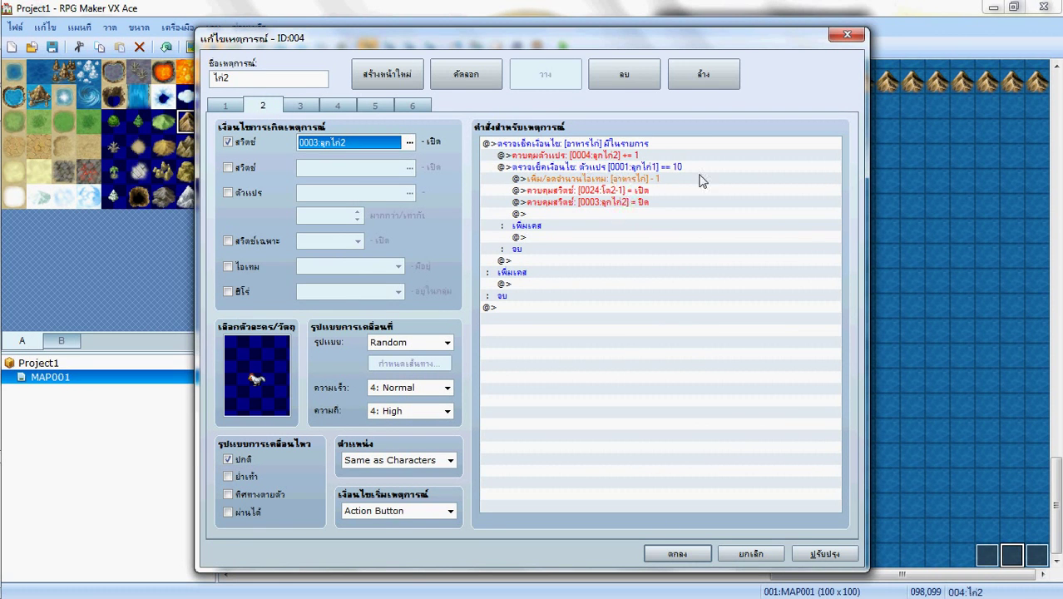
right_click(653, 169)
click(678, 193)
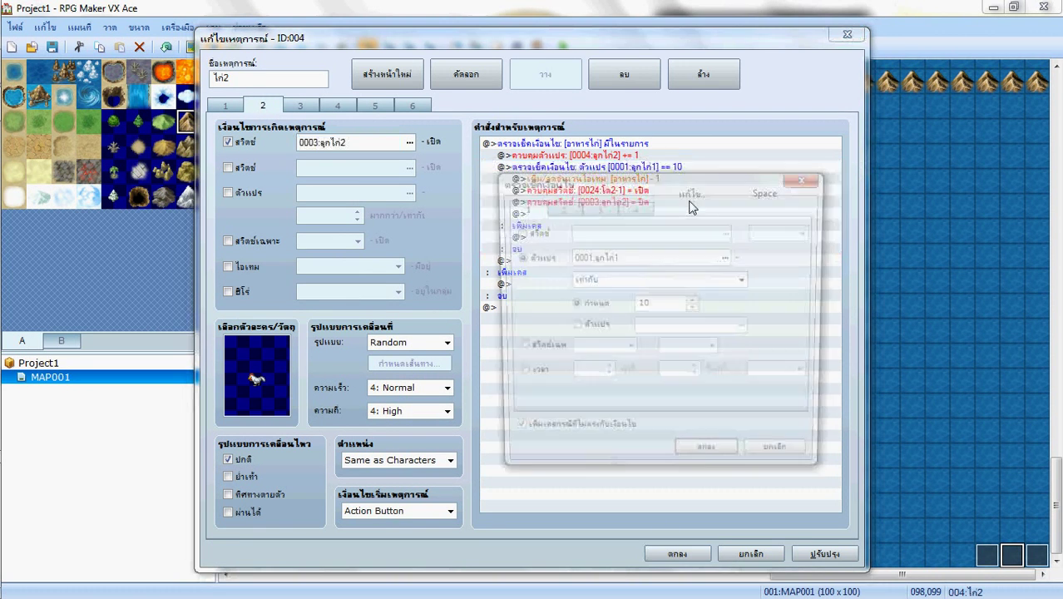
click(728, 257)
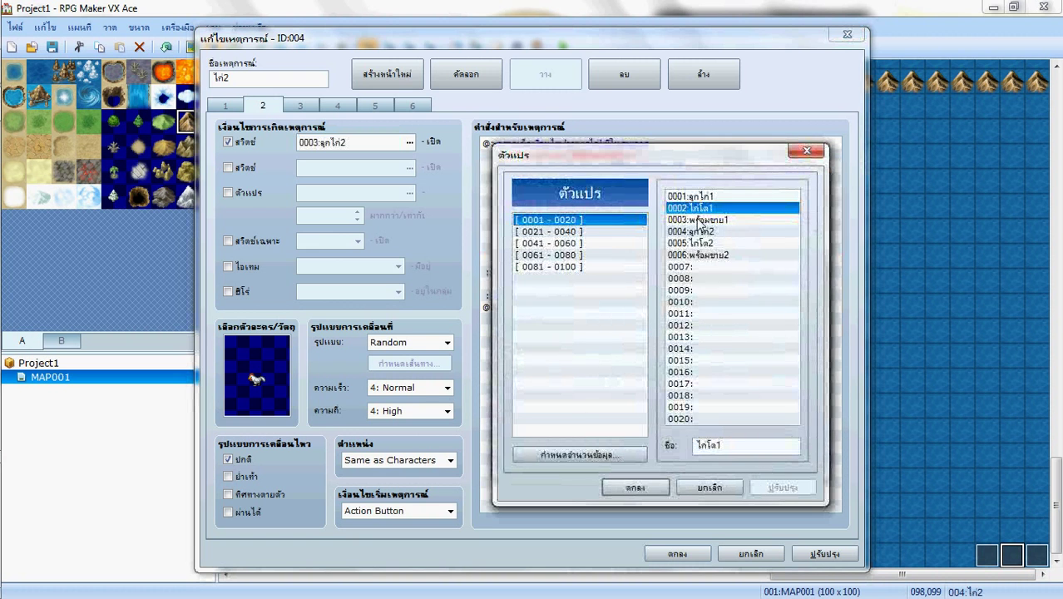
double_click(703, 231)
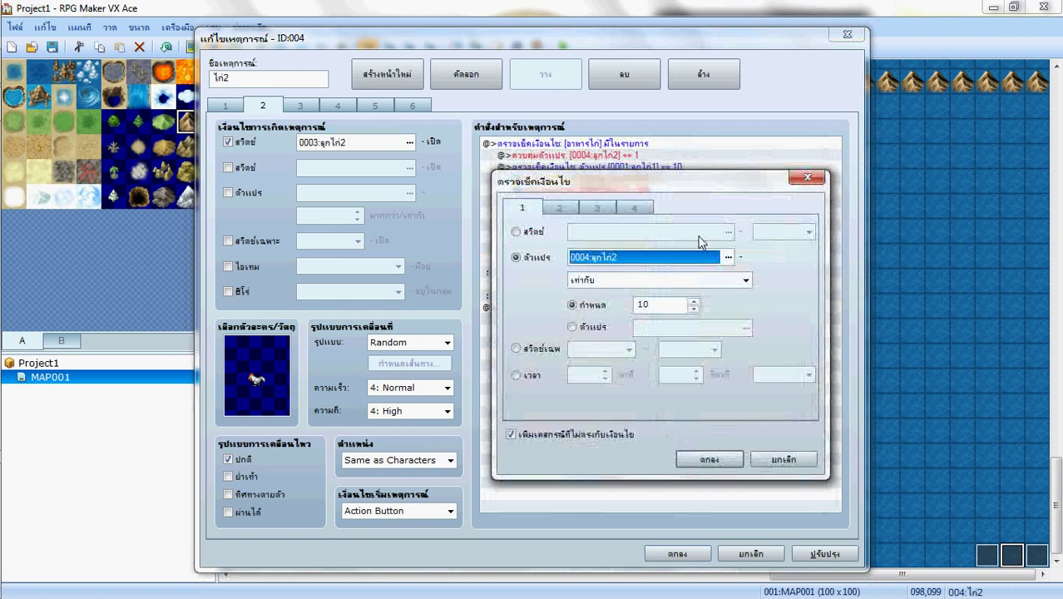
click(711, 456)
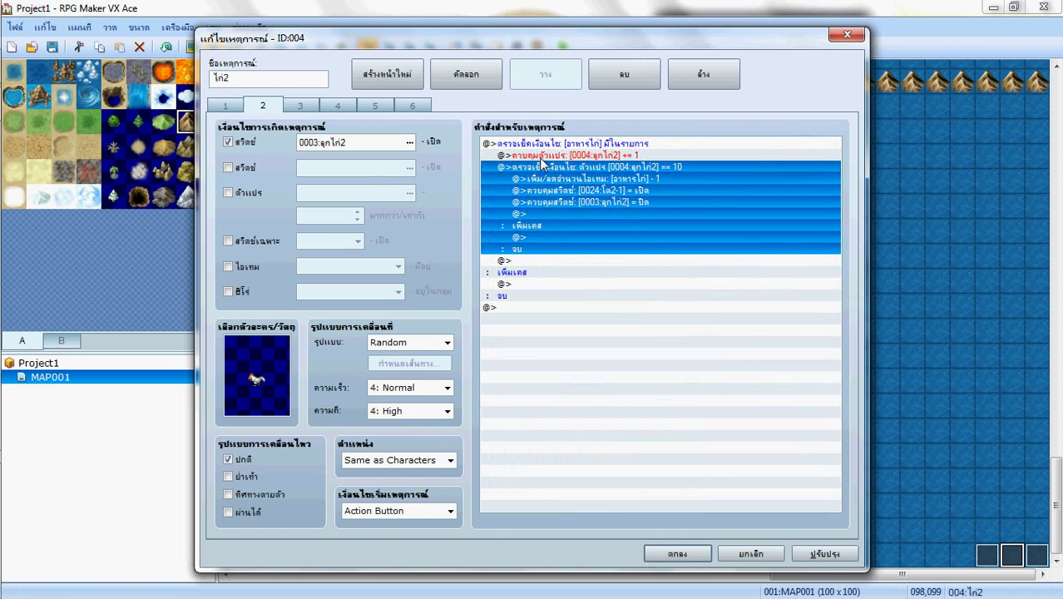
Change the comparison of page 2's 0004:ลูกไก่2 variable branch to less than (น้อยกว่า).
right_click(671, 167)
click(694, 193)
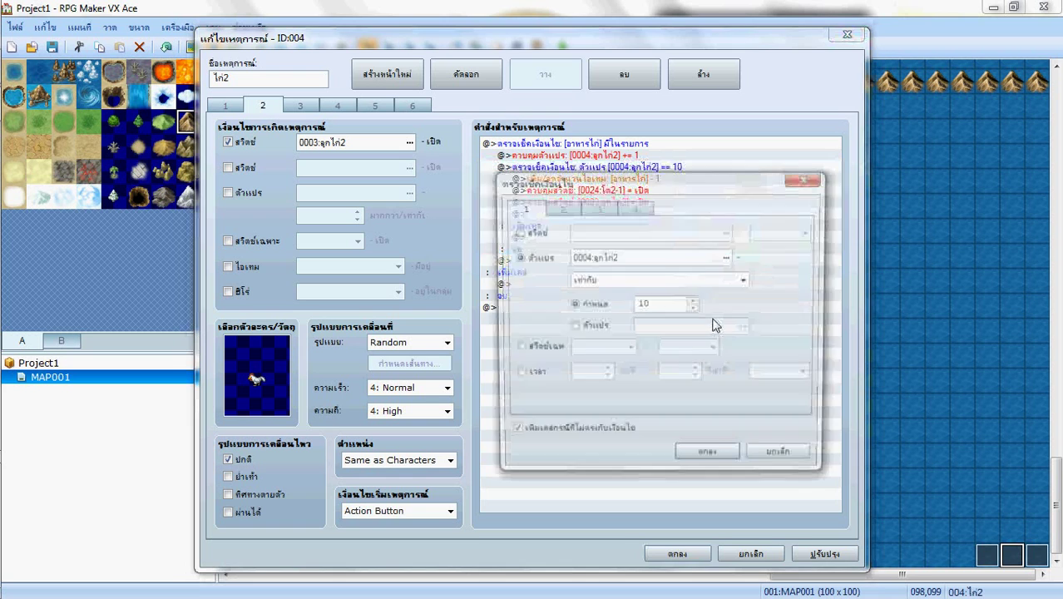
click(703, 283)
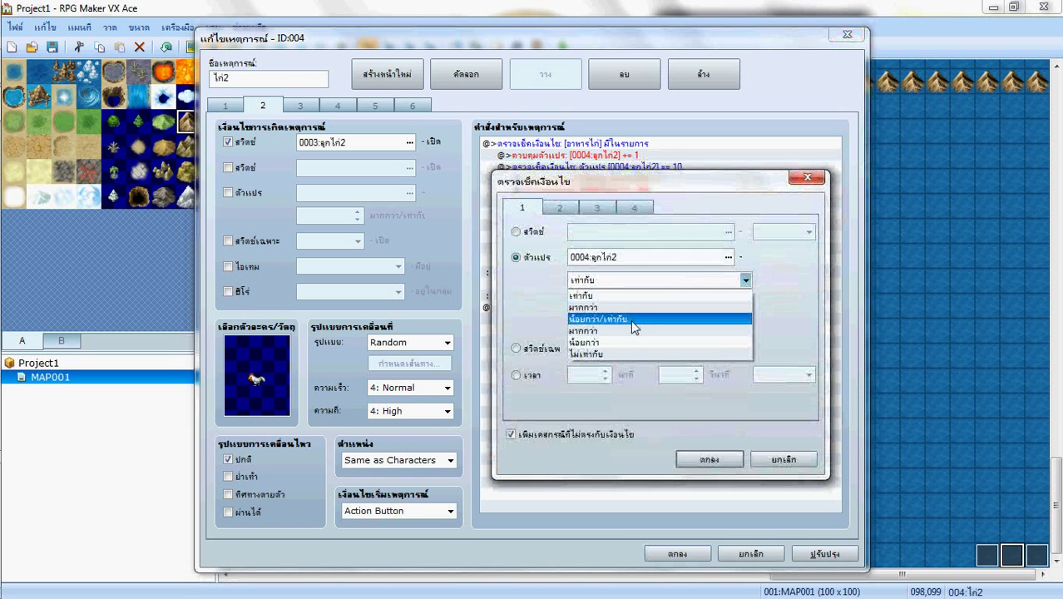
click(615, 343)
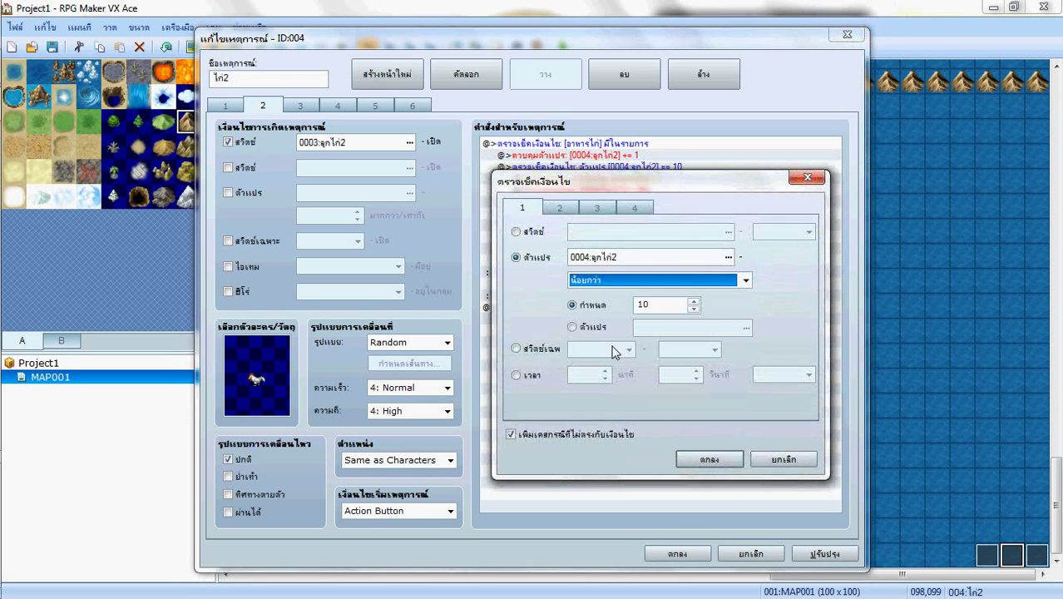
click(702, 460)
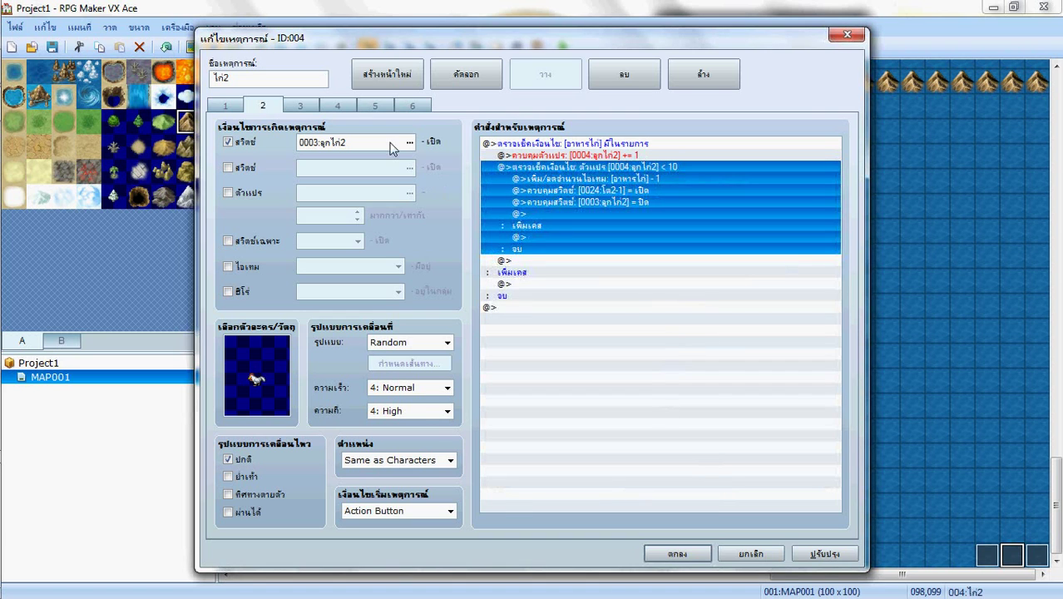
Change the first control-switch command on page 3 to turn on switch 0004:ไก่โต2.
click(301, 107)
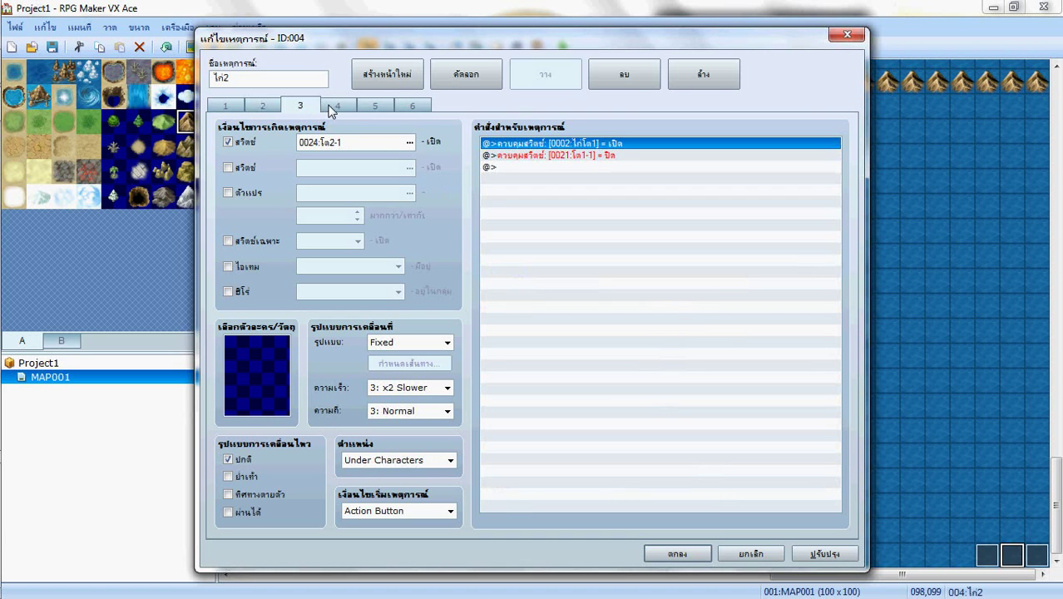
right_click(541, 148)
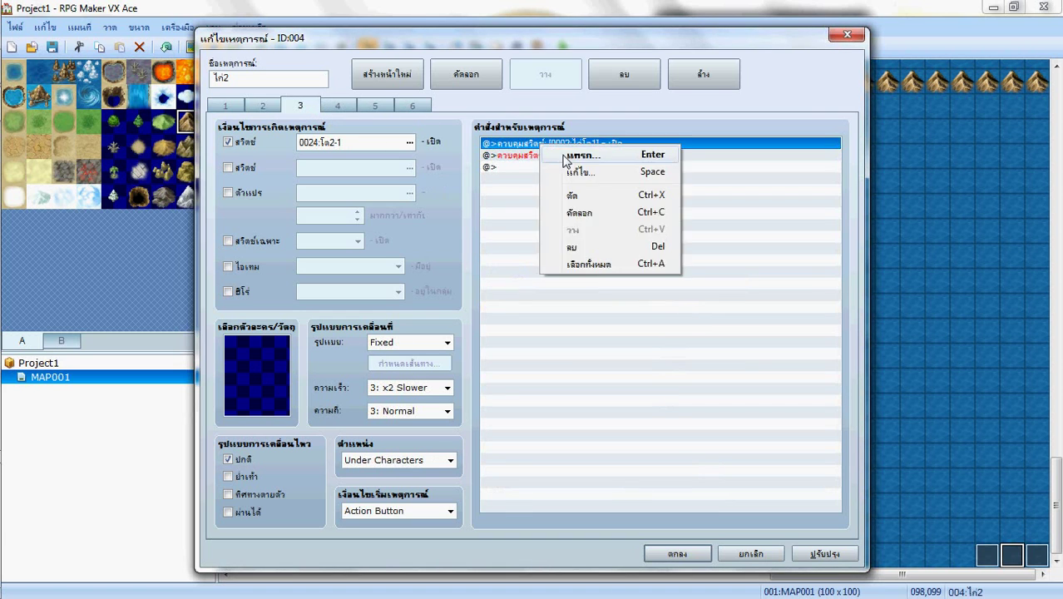
click(570, 151)
click(727, 290)
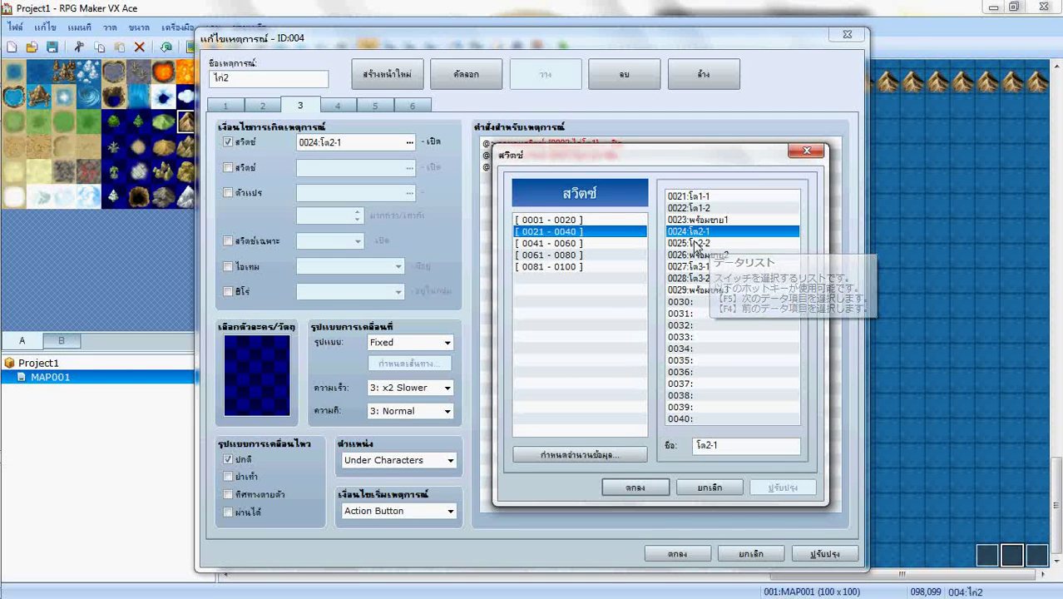
click(603, 220)
double_click(694, 234)
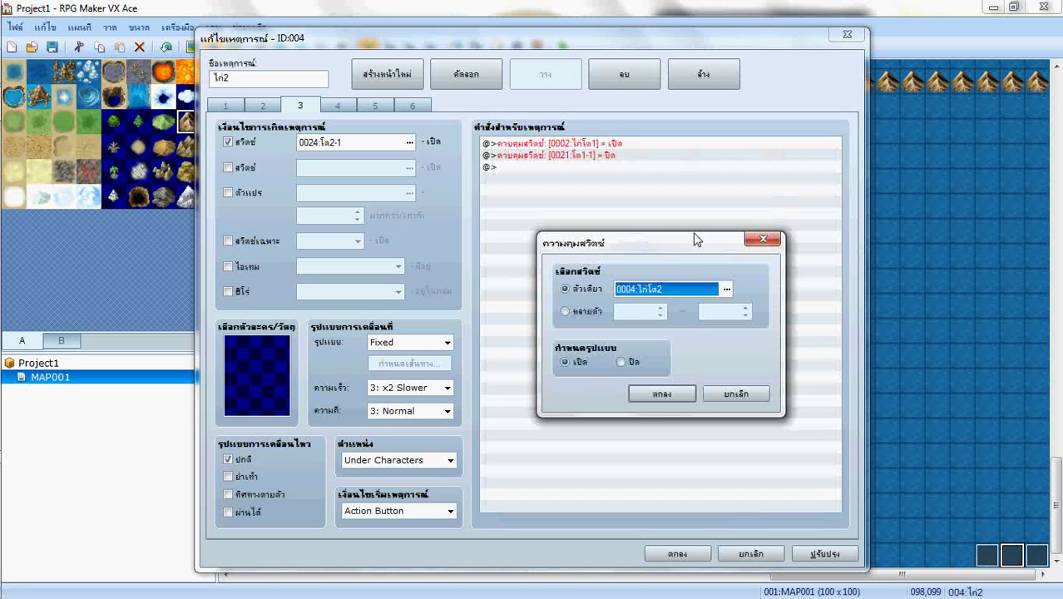
click(658, 391)
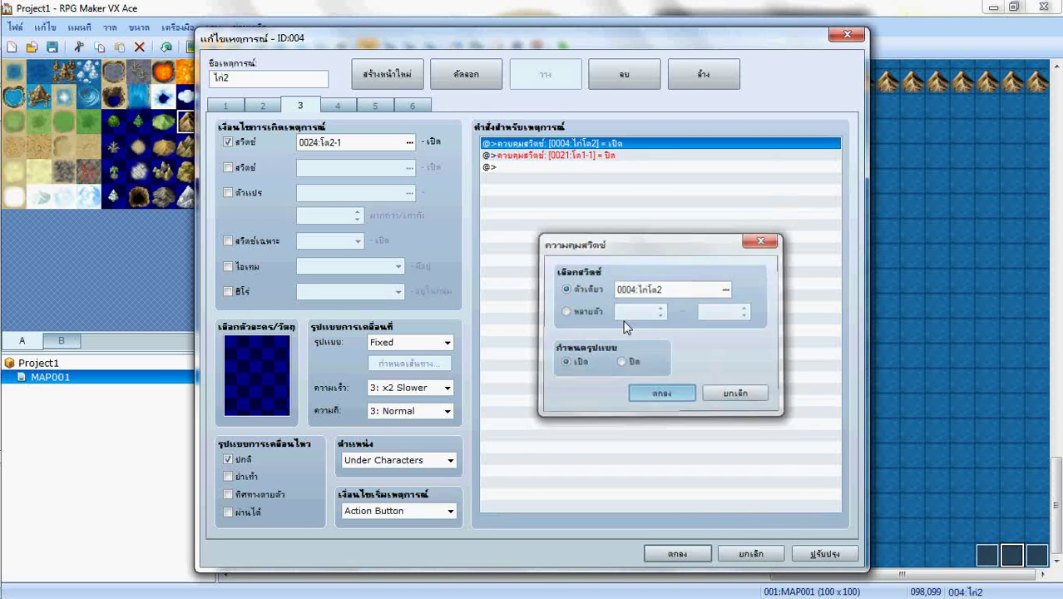
Change the second control-switch command on page 3 to turn off switch 0024:โต2-1.
click(585, 158)
right_click(584, 158)
click(616, 195)
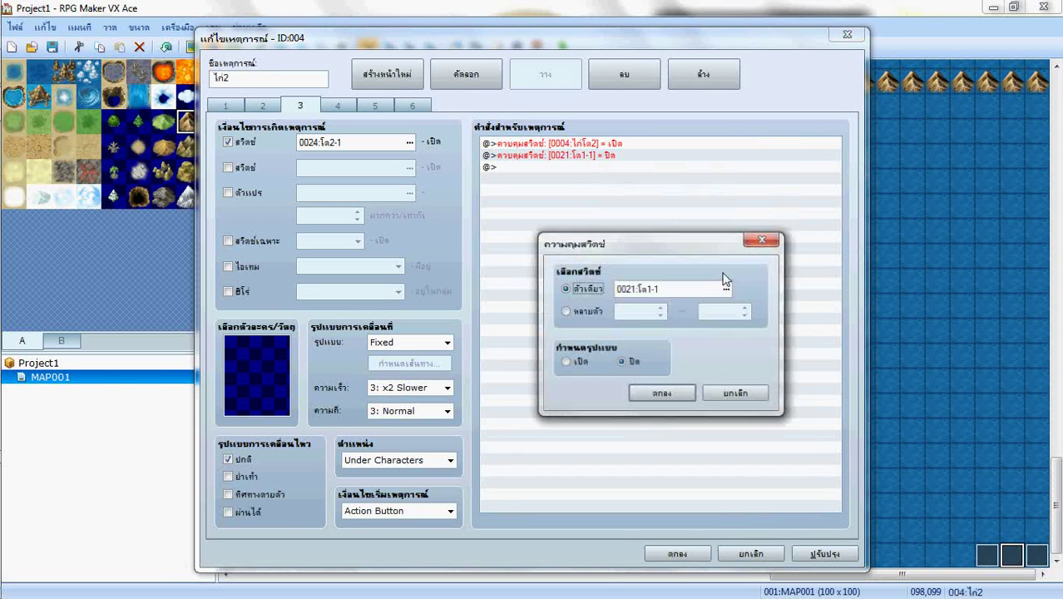
click(726, 290)
click(609, 232)
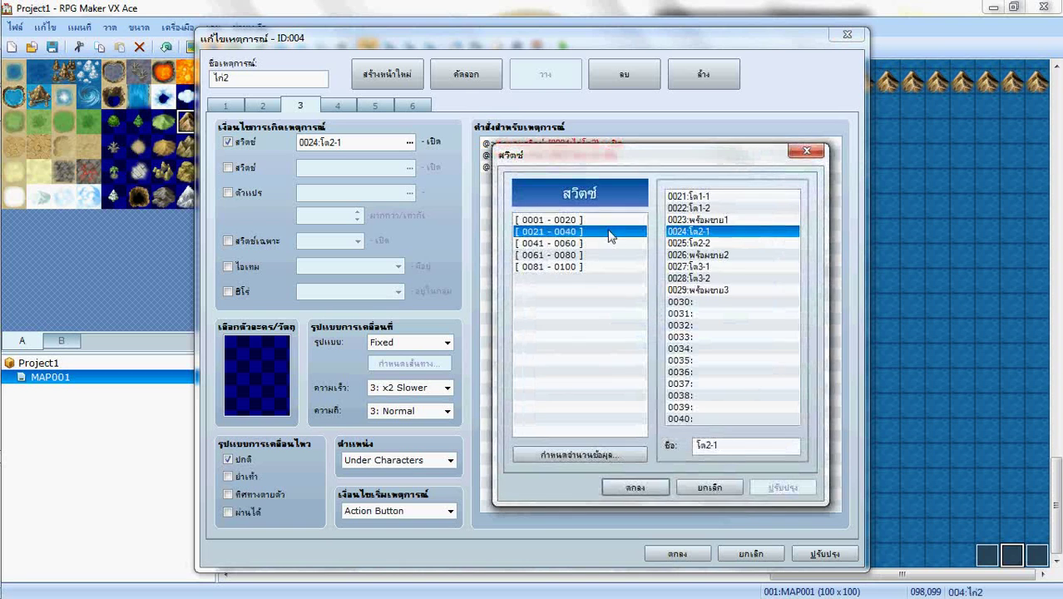
double_click(688, 231)
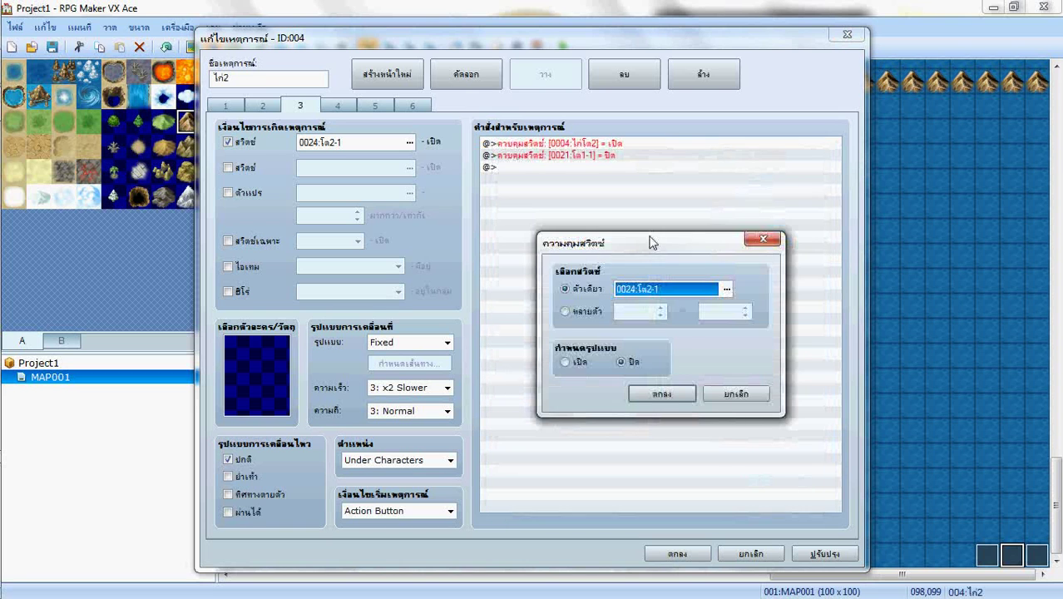
click(678, 393)
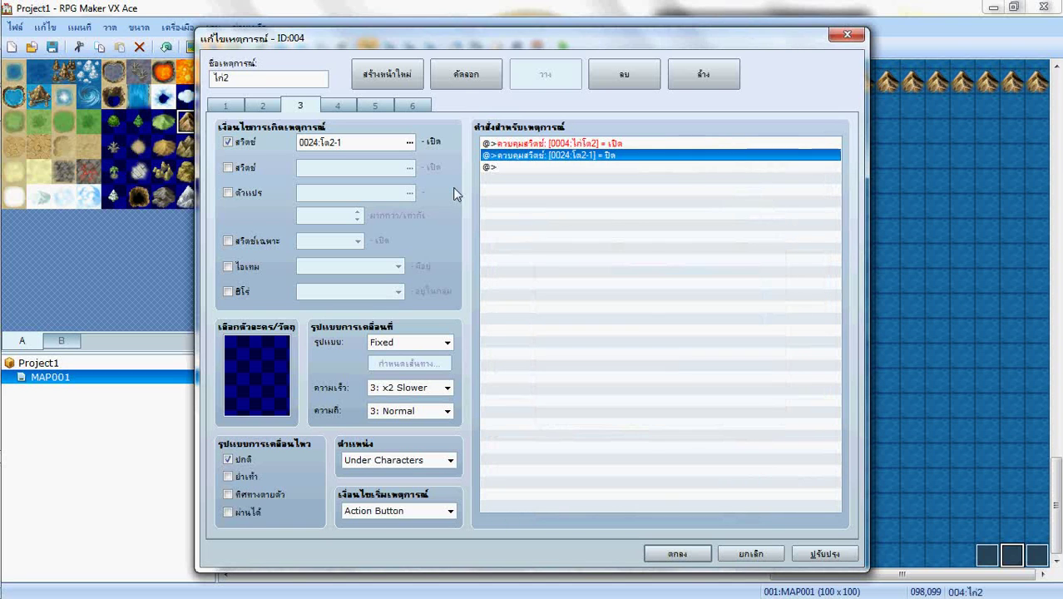
Set the first switch condition on page 4 of the event to 0004:ไก่โต2.
click(339, 106)
click(410, 142)
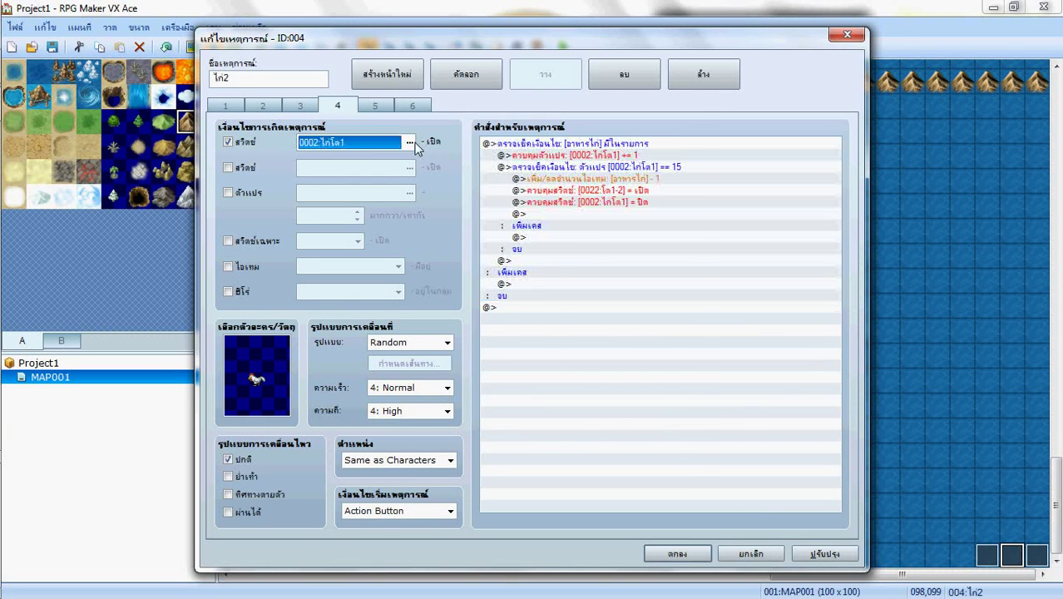
click(424, 195)
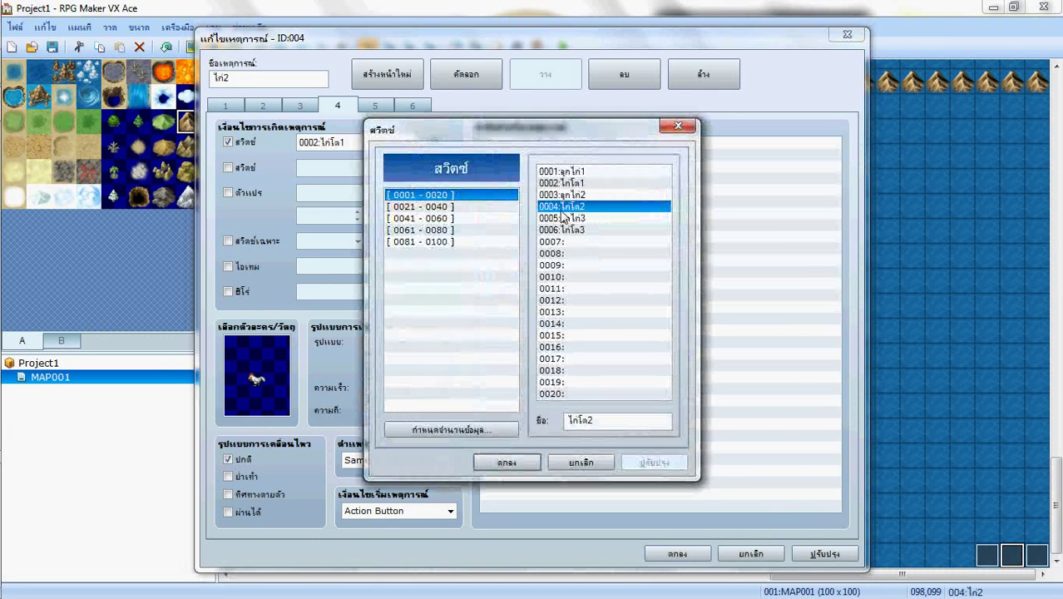
double_click(565, 206)
Change the variable incremented by the control-variable command on page 4 to 0005:ไก่โต2.
click(569, 155)
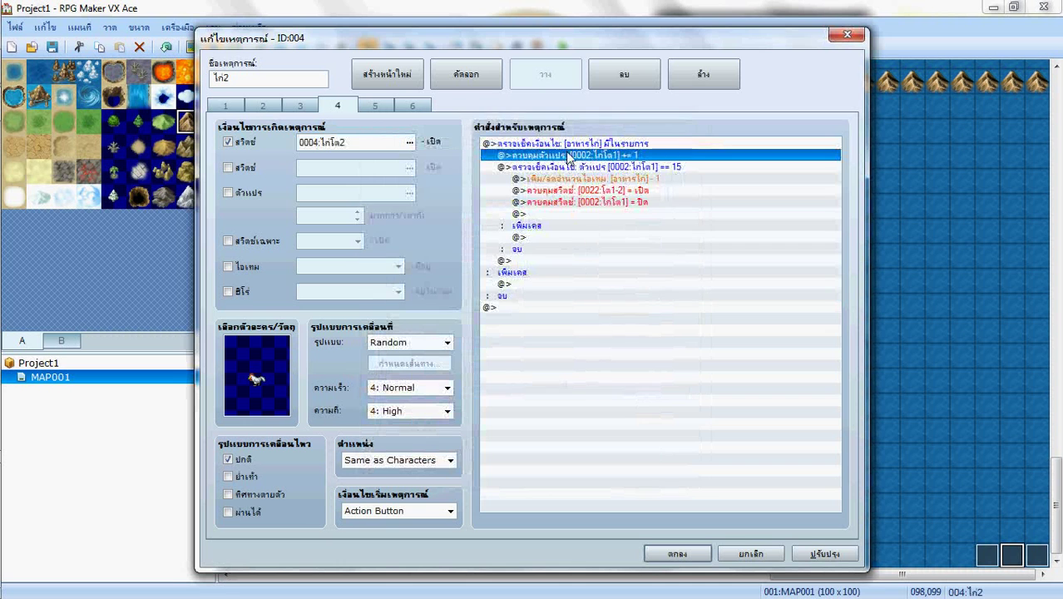
right_click(568, 156)
click(599, 178)
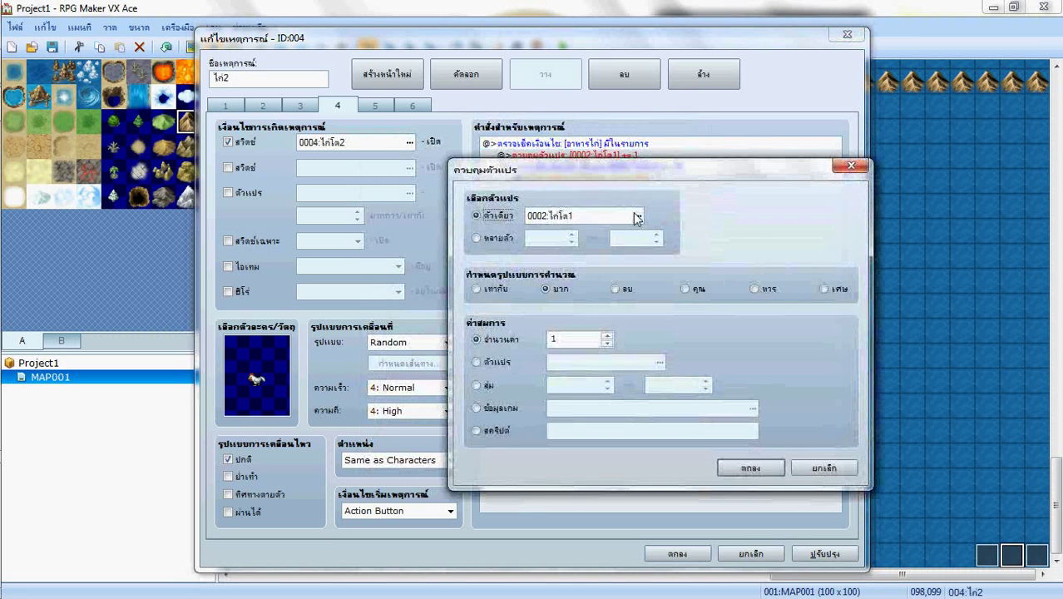
click(637, 216)
double_click(694, 243)
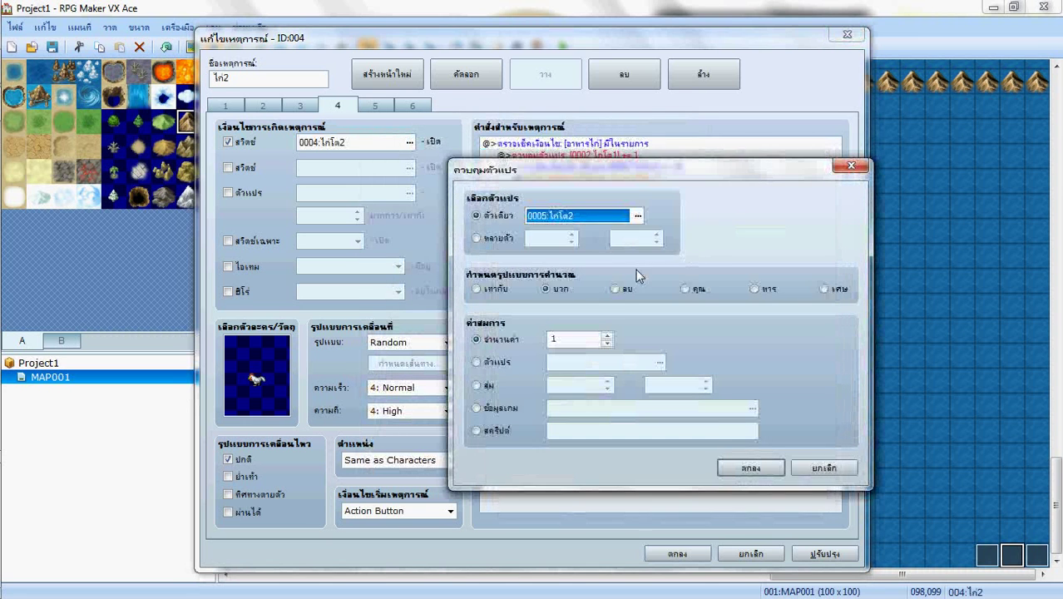
click(746, 466)
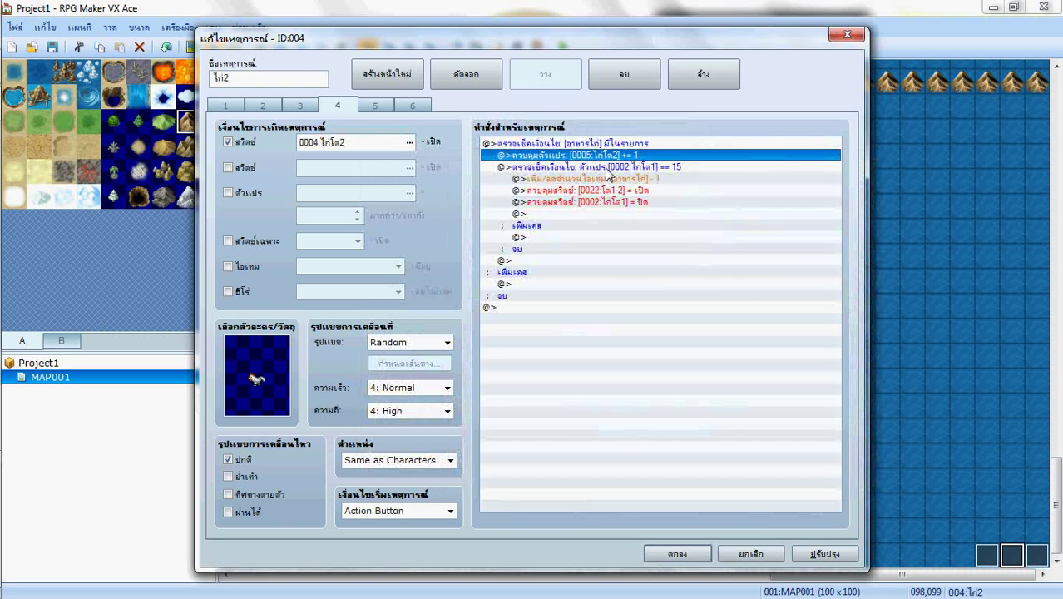
right_click(607, 170)
click(636, 193)
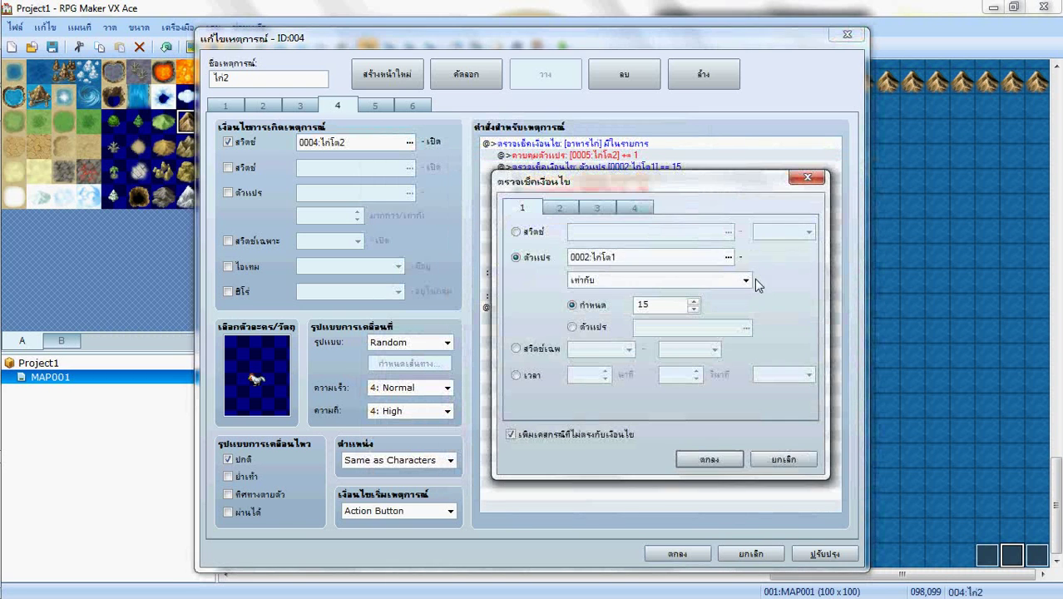
click(727, 257)
double_click(713, 246)
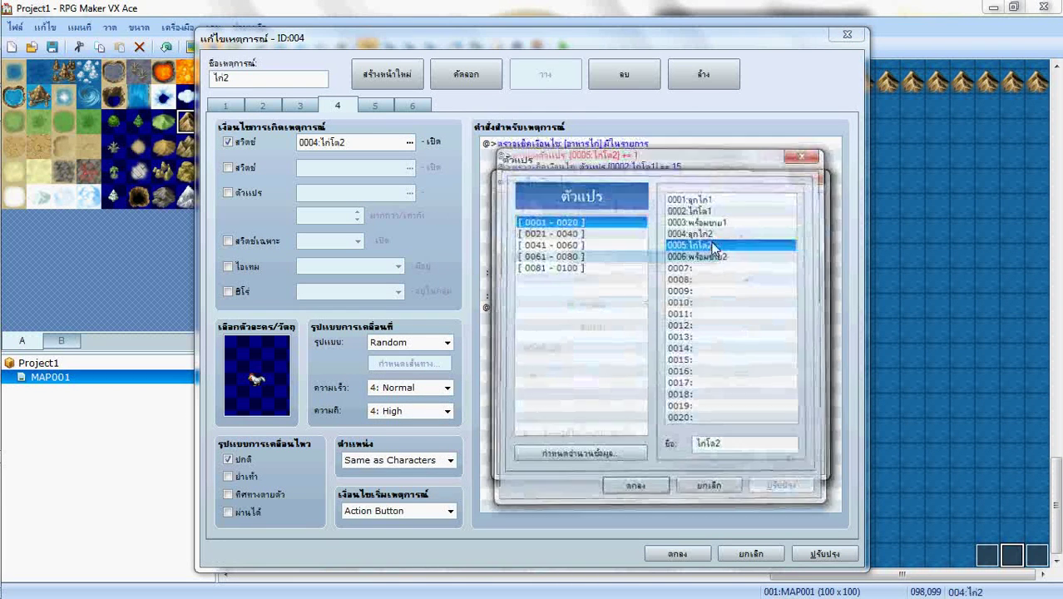
click(746, 281)
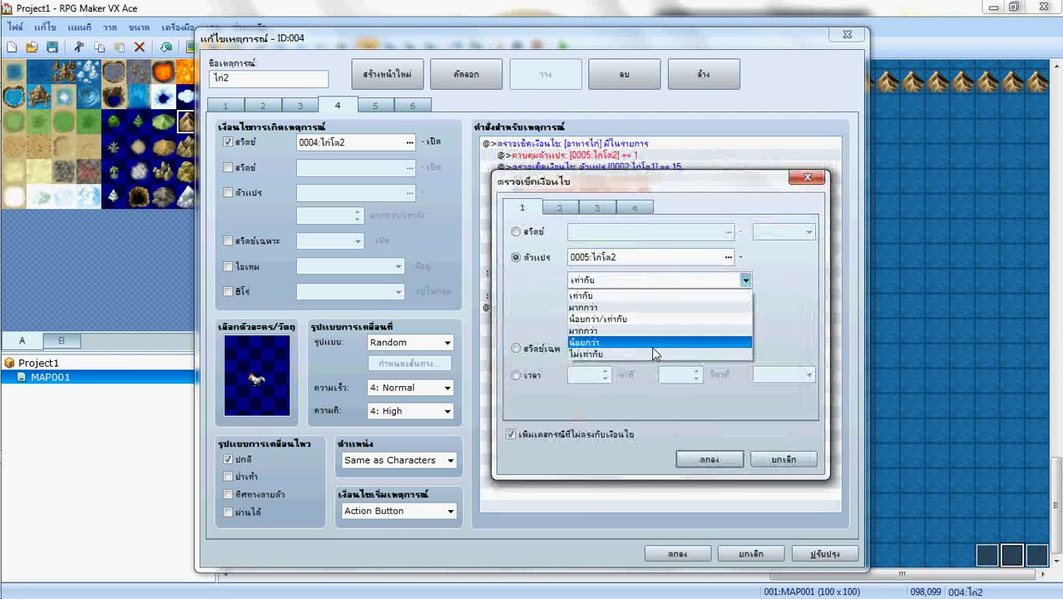
click(651, 342)
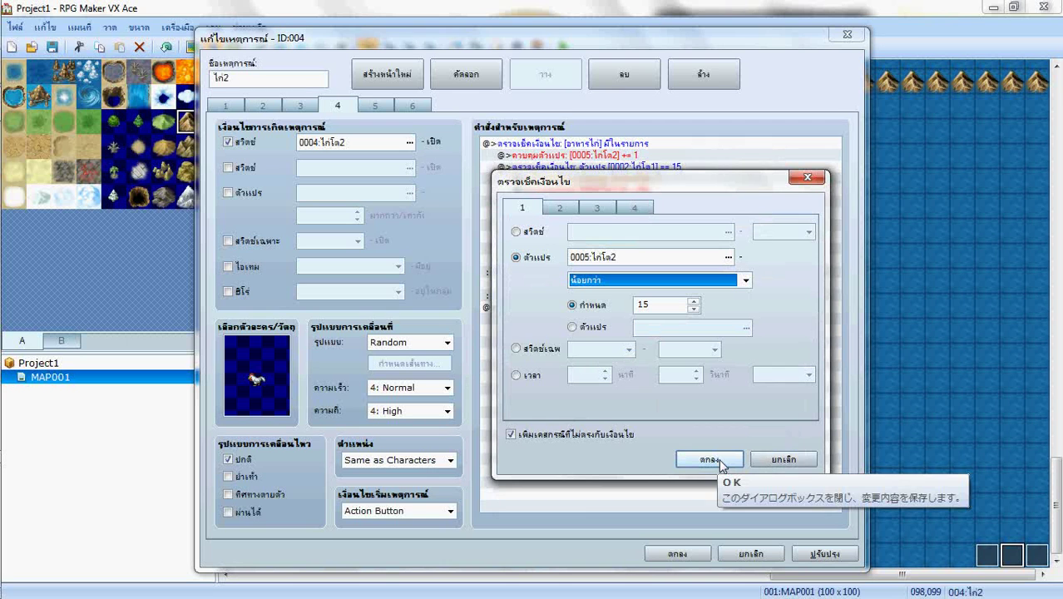
click(784, 460)
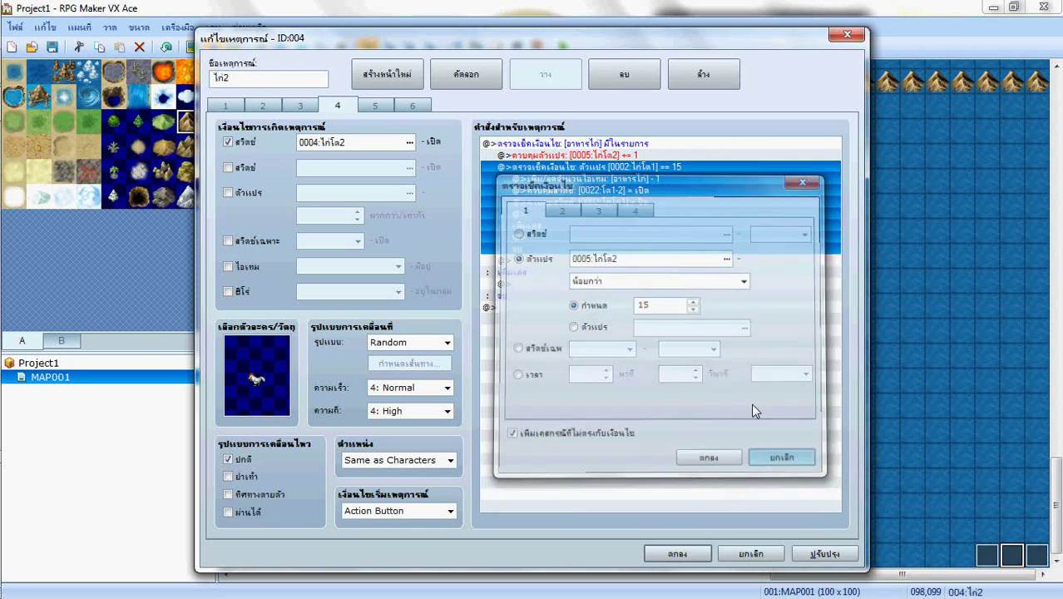
Set the variable comparison in page 2's inner conditional branch to equal to (เท่ากับ) 10.
click(273, 106)
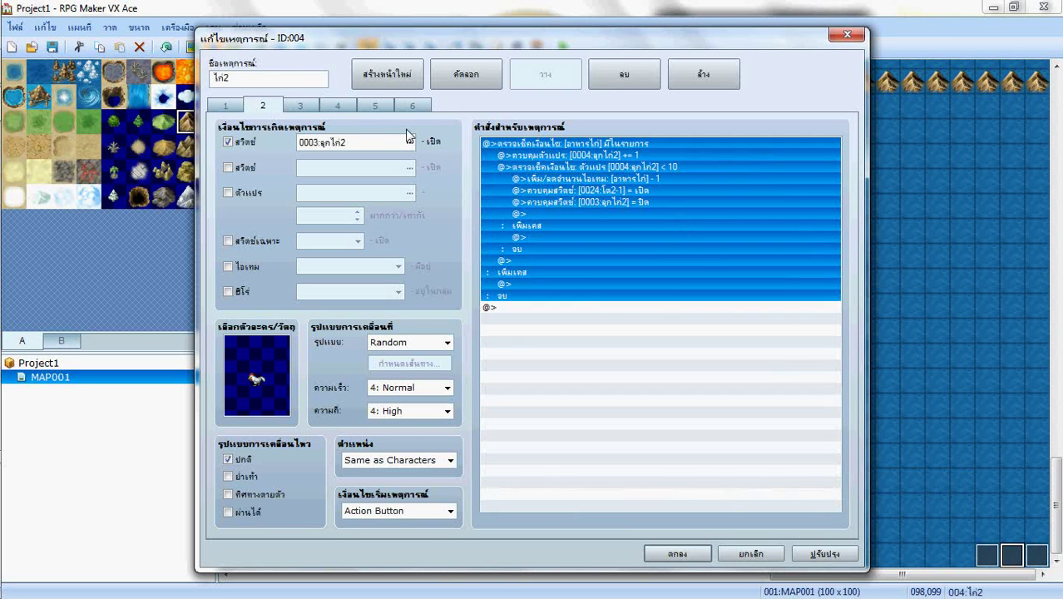
click(579, 165)
right_click(607, 166)
click(632, 192)
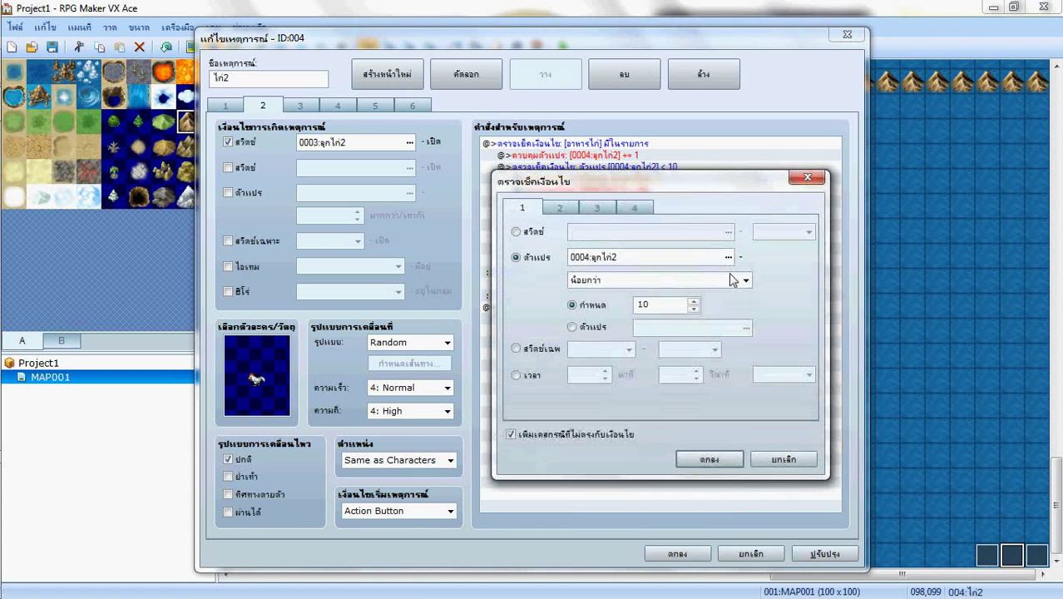
click(743, 281)
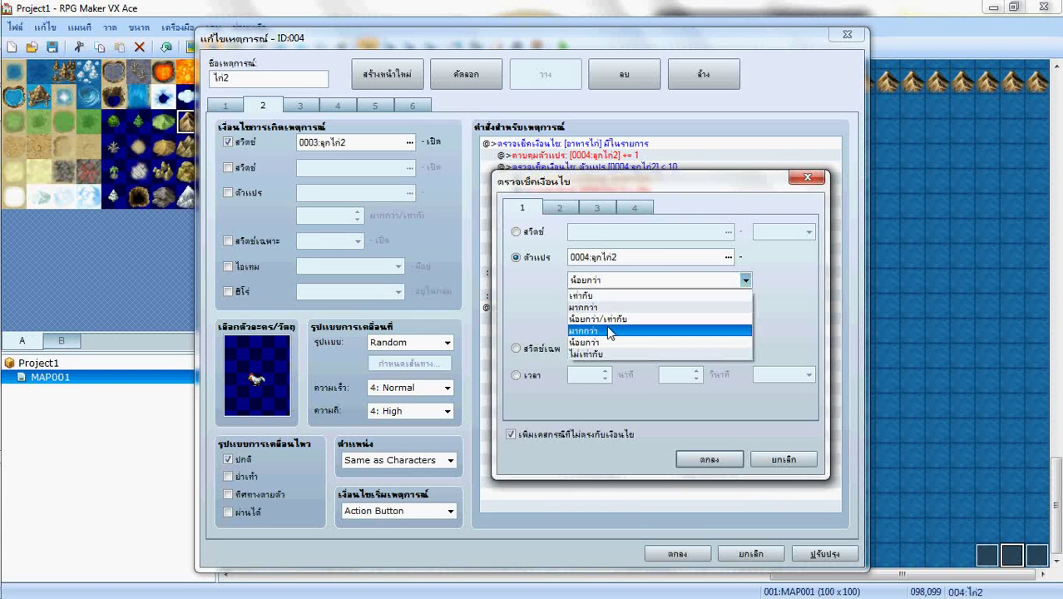
click(592, 296)
click(690, 459)
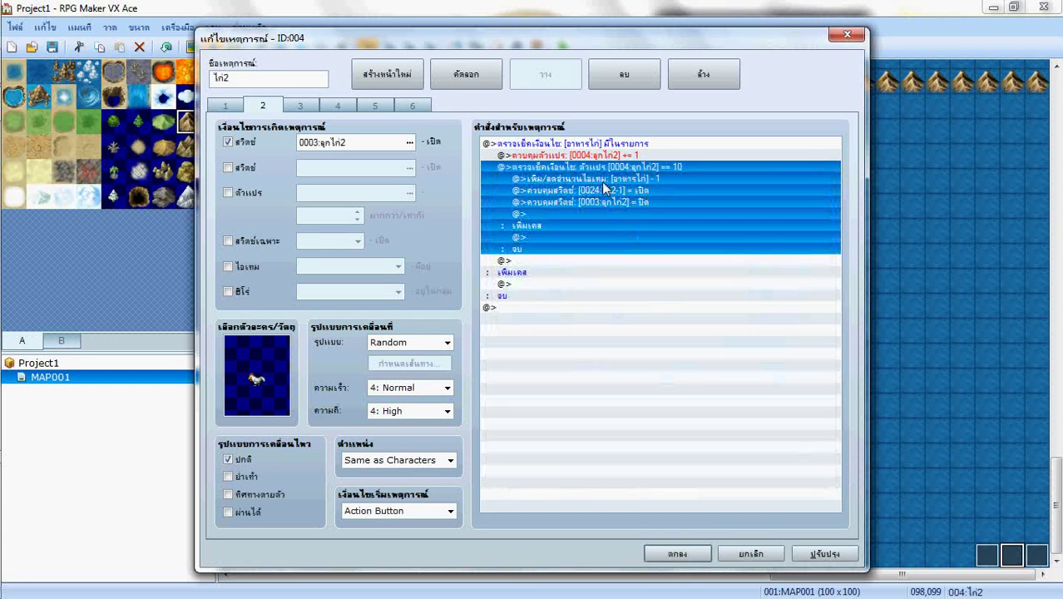
Move page 2's command that removes one อาหารไก่ item into the else case of the inner conditional branch.
shift+click(594, 204)
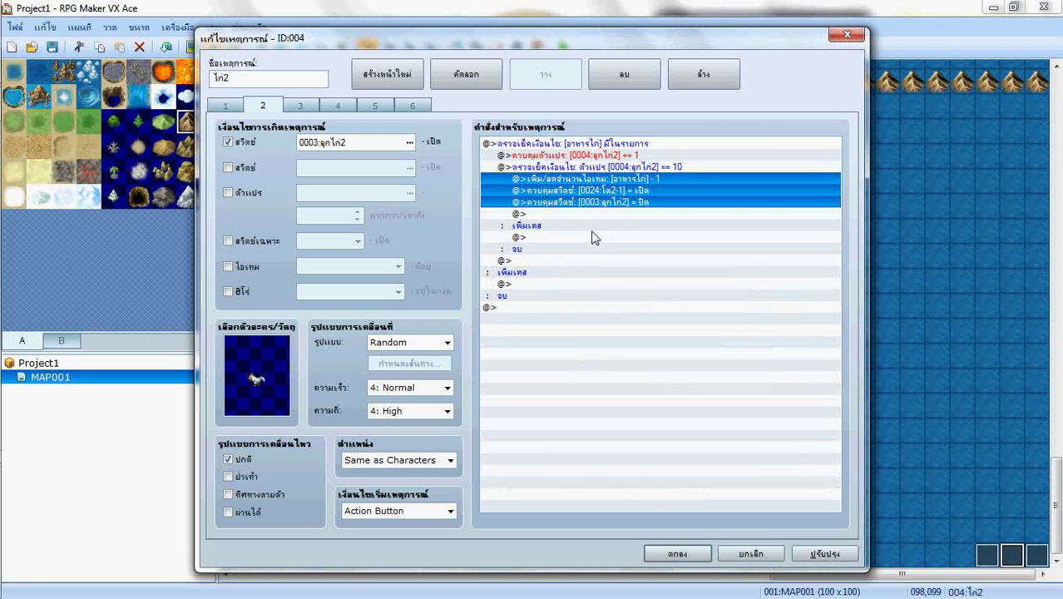
click(585, 180)
key(Delete)
click(547, 225)
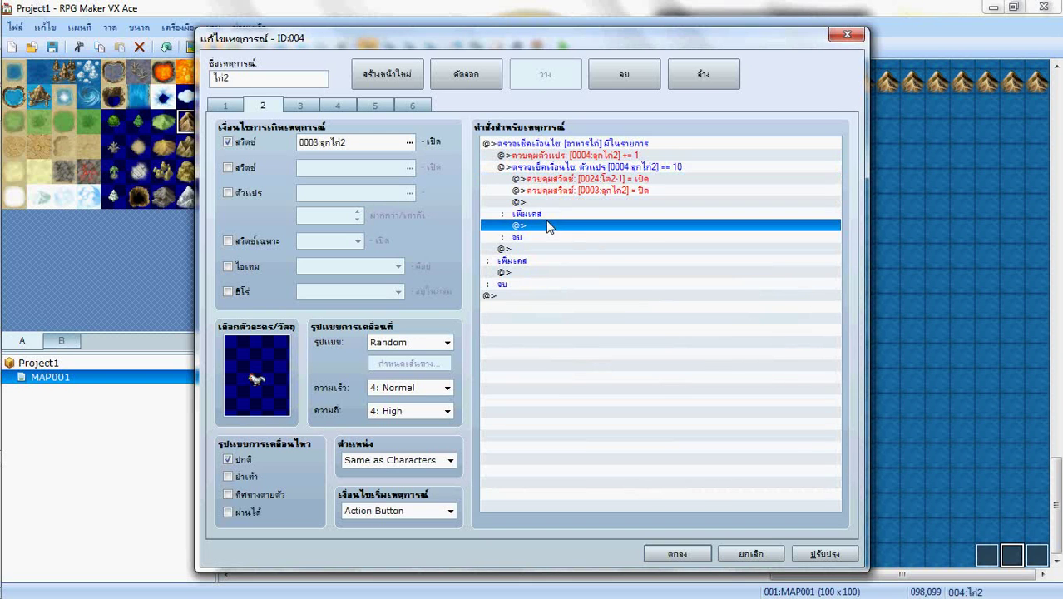
key(ctrl+v)
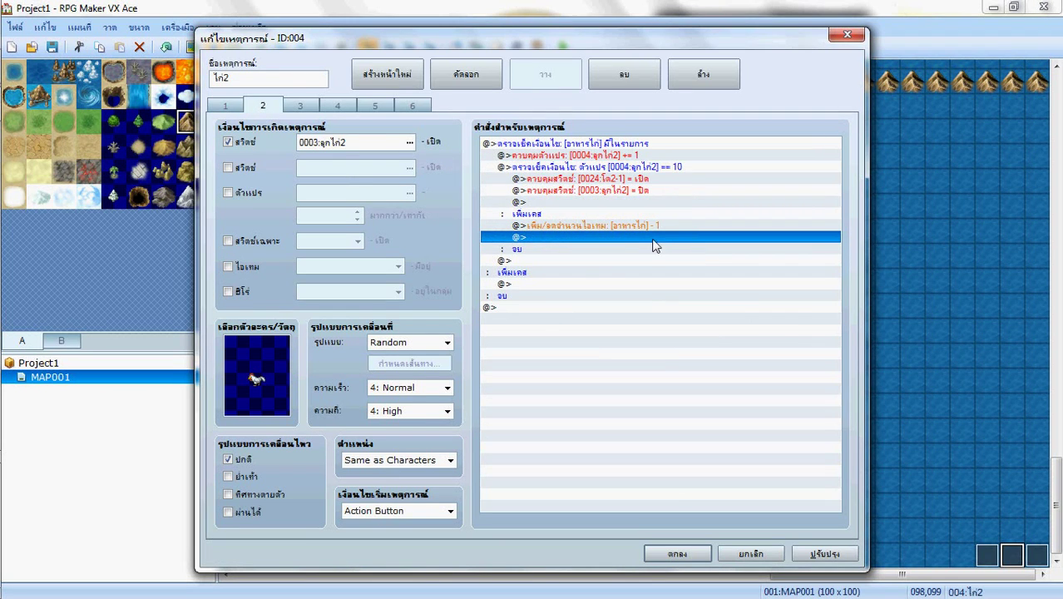
Move page 4's command that removes one อาหารไก่ item into the else case of the inner conditional branch.
click(298, 106)
click(333, 107)
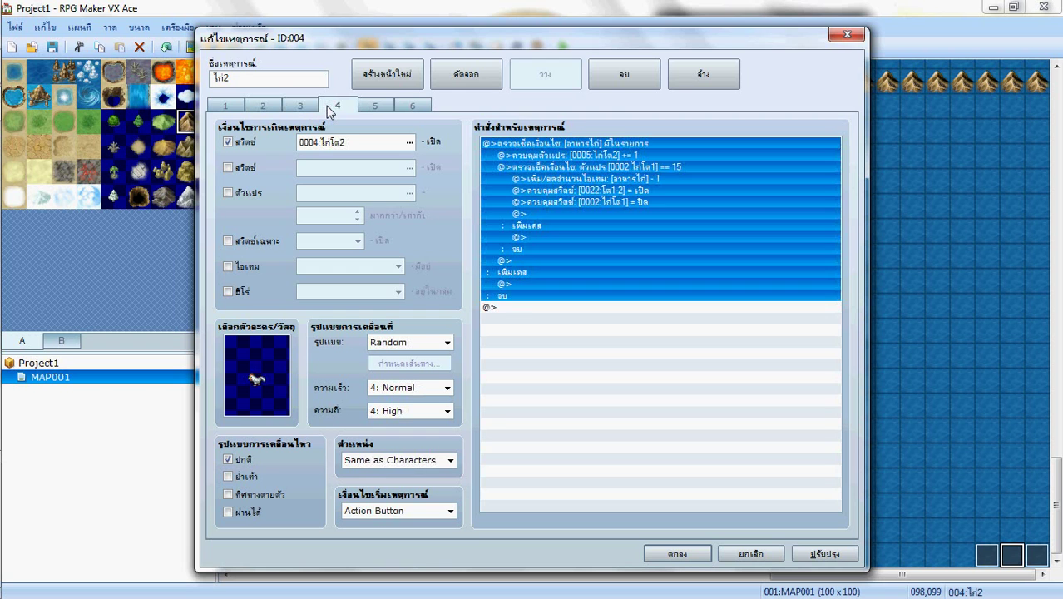
click(585, 179)
key(Delete)
click(538, 215)
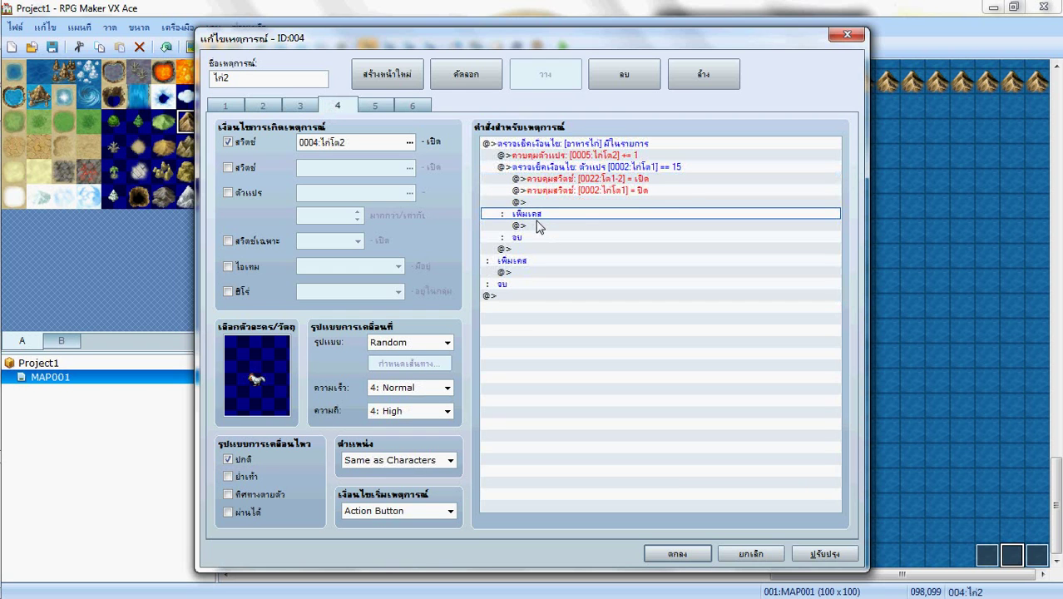
click(549, 225)
key(ctrl+v)
Set the variable checked by page 4's inner conditional branch to 0005:ไก่โต2, equal to 15.
right_click(653, 169)
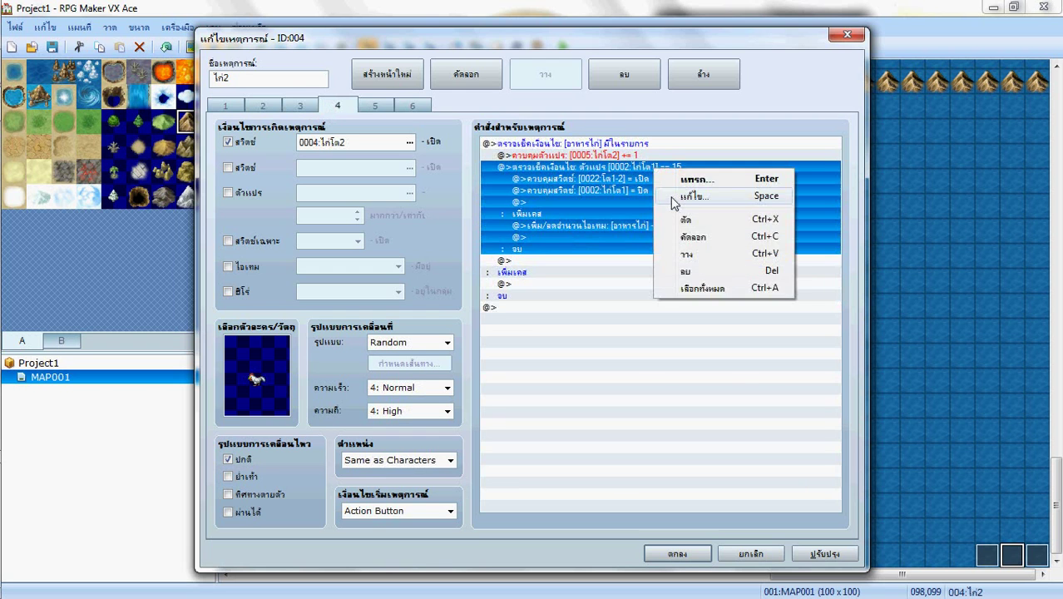
click(675, 193)
click(727, 257)
double_click(705, 248)
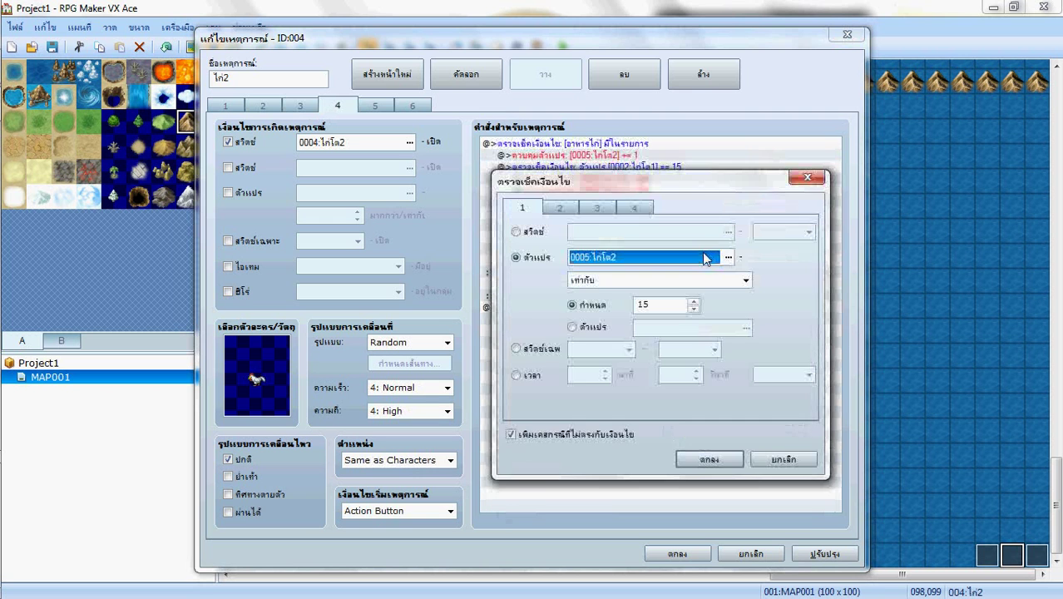
click(694, 457)
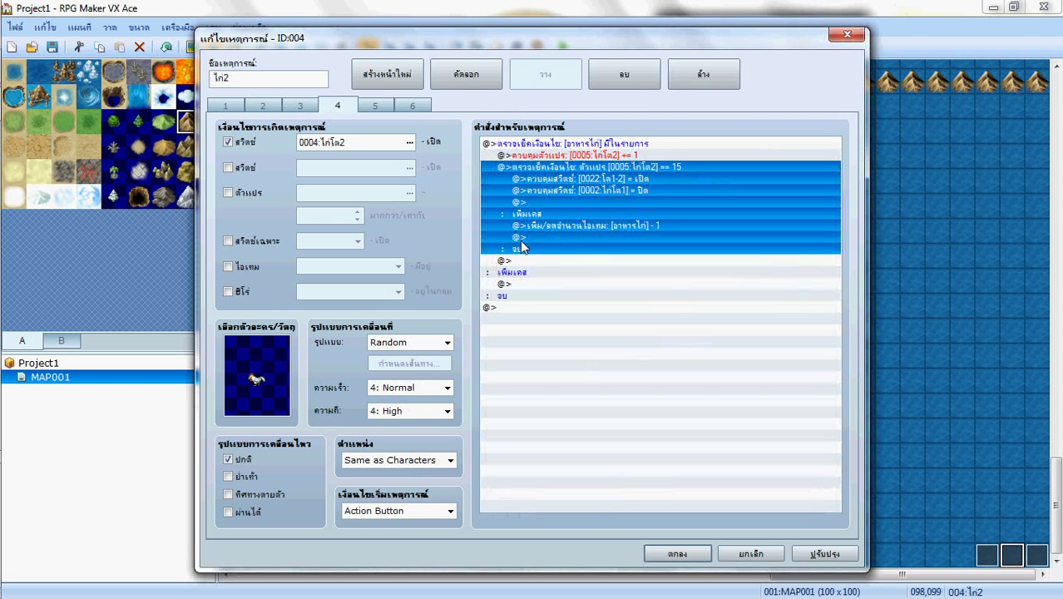
Change the first control-switch command on page 4 to turn on switch 0025:โต2-2.
click(536, 237)
click(625, 179)
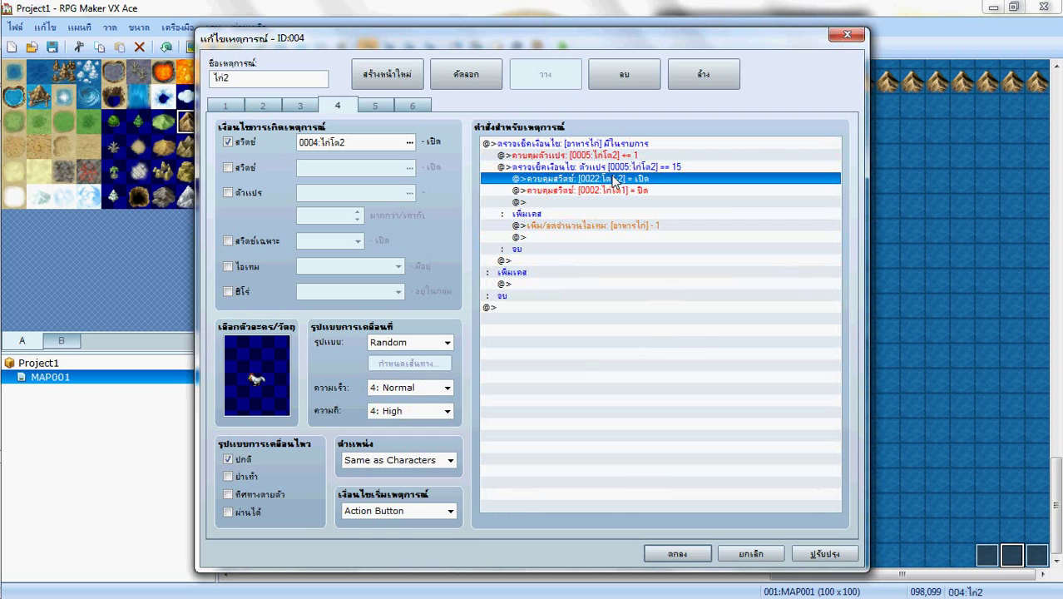
right_click(611, 181)
click(694, 207)
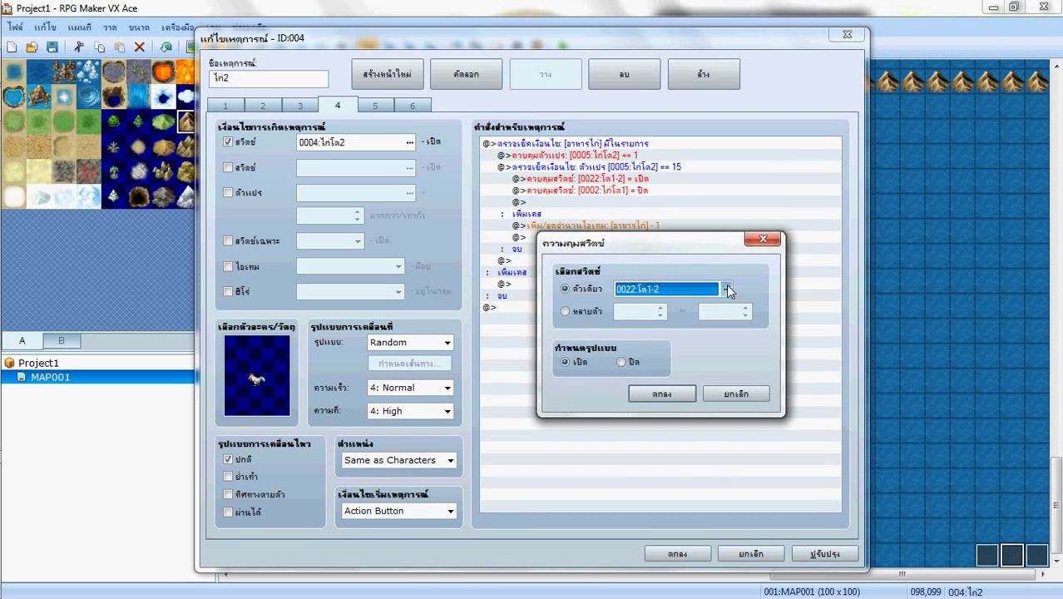
click(723, 290)
click(548, 231)
double_click(712, 246)
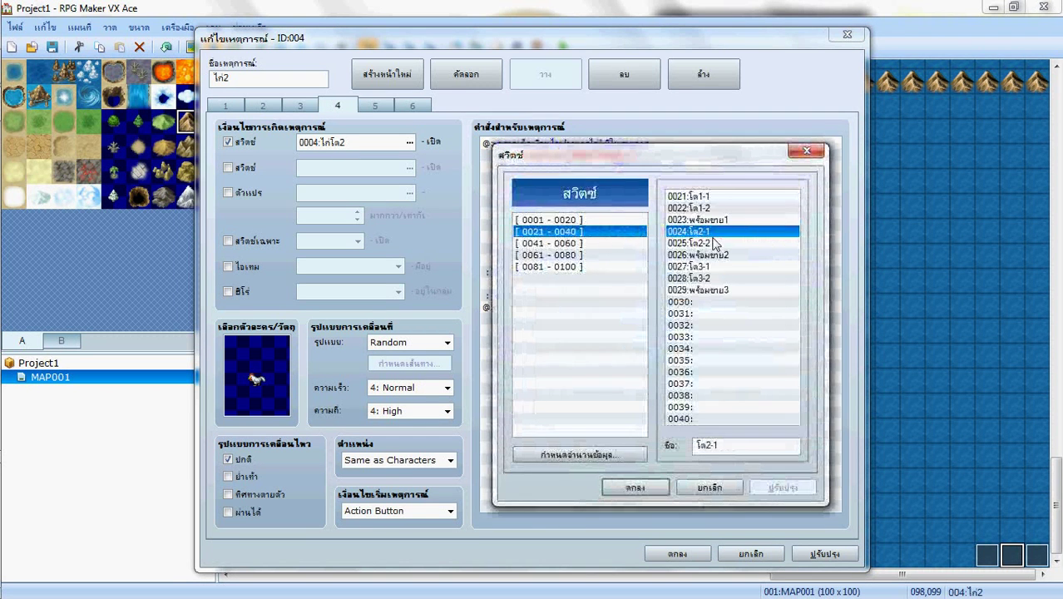
click(686, 392)
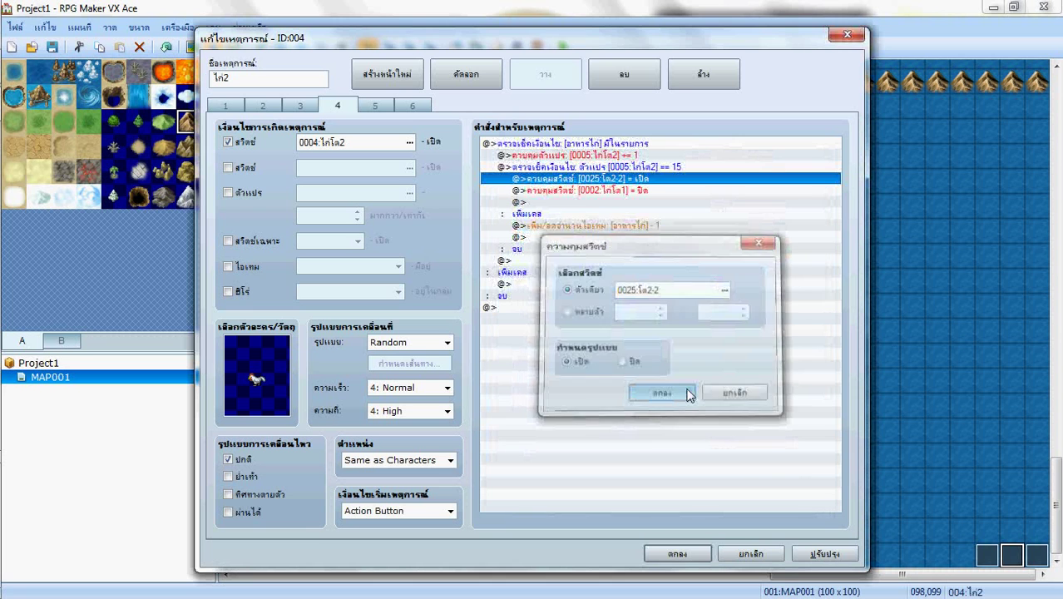
Change the second control-switch command on page 4 to turn off switch 0004:ไก่โต2.
click(630, 190)
right_click(630, 190)
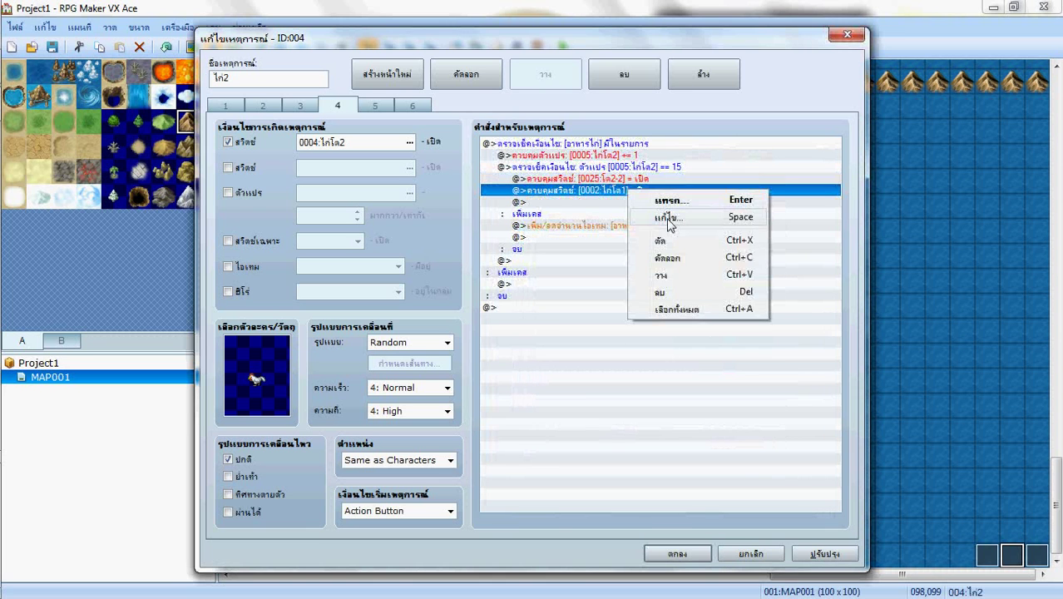
click(668, 219)
click(724, 289)
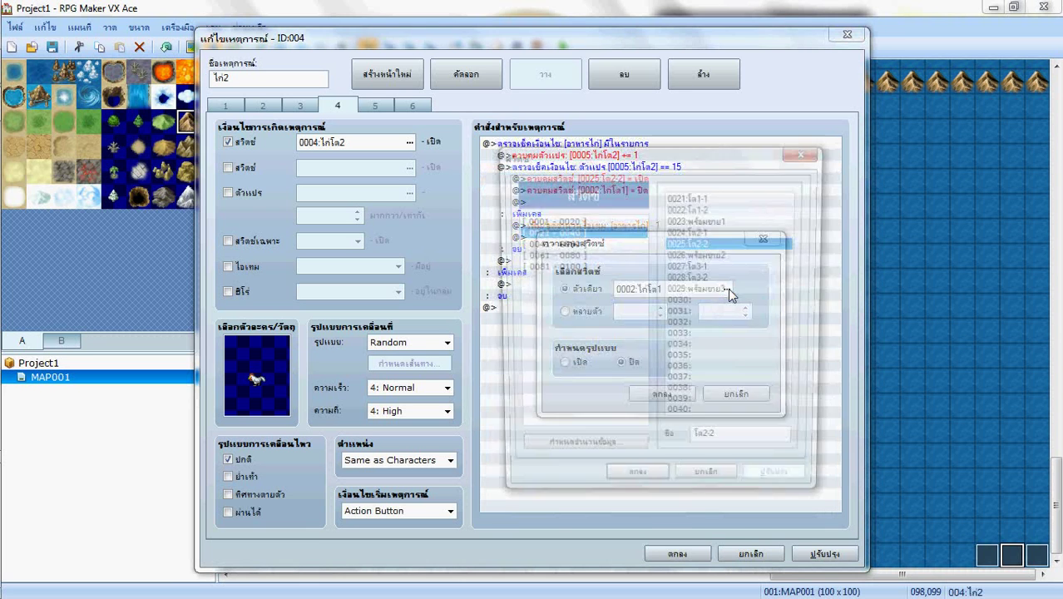
click(631, 221)
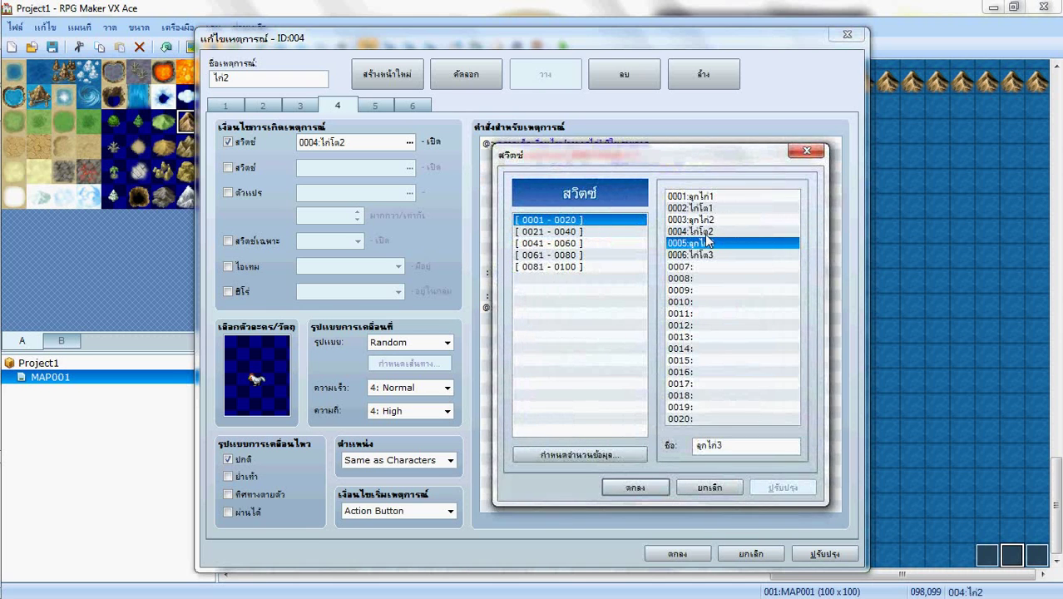
double_click(696, 231)
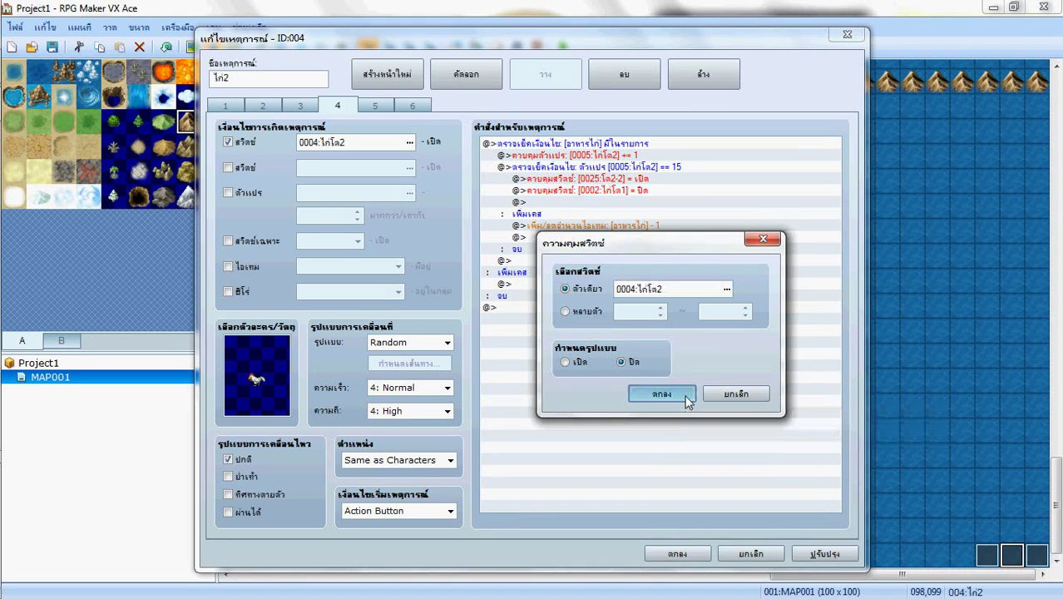
click(686, 399)
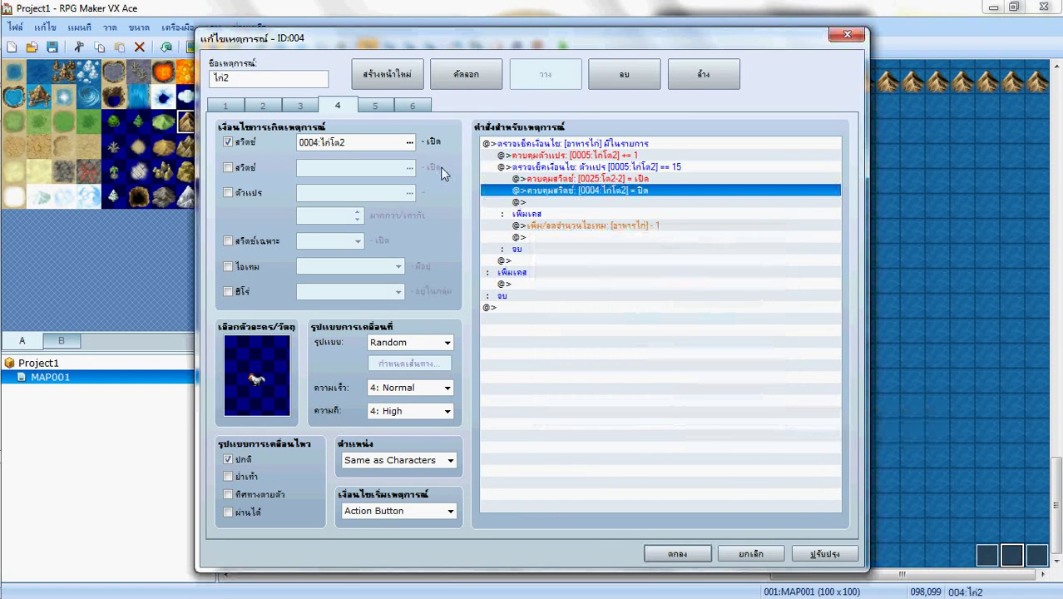
Change the graphic of event page 4 to the left-facing sheep from the Animal character set.
click(265, 107)
click(341, 106)
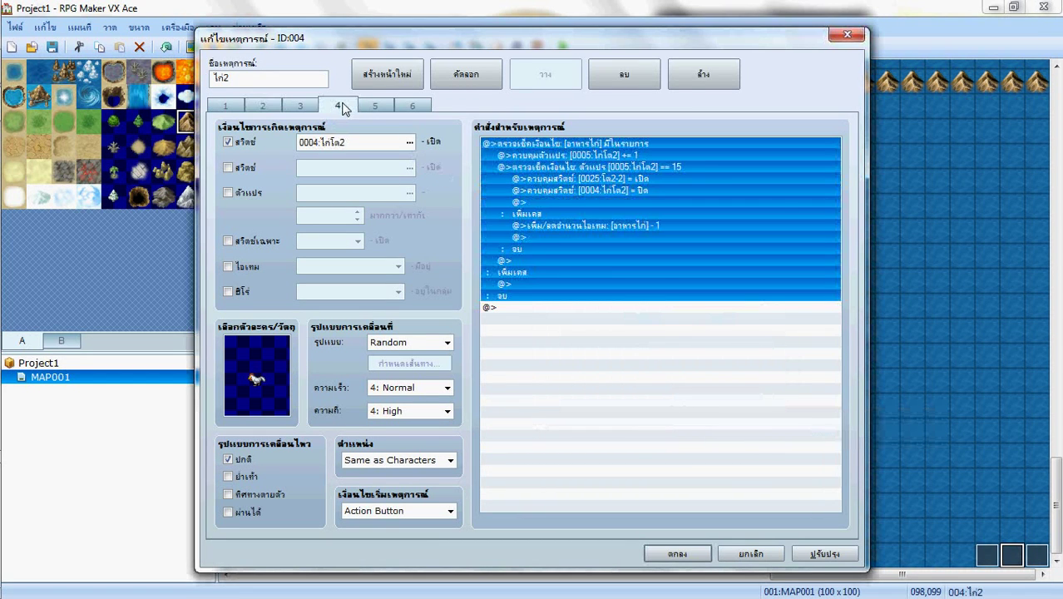
click(527, 204)
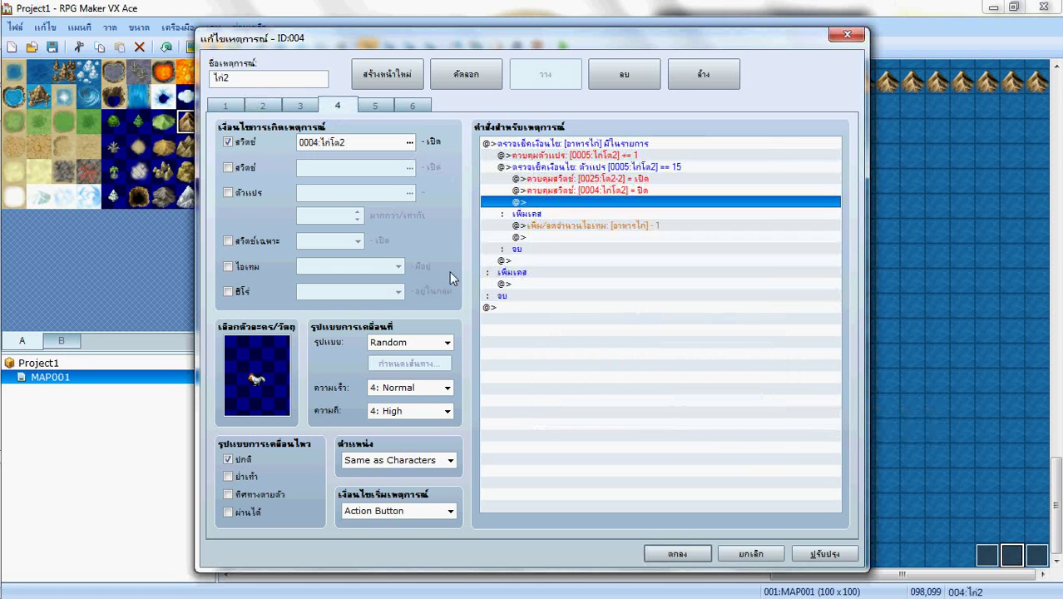
double_click(260, 359)
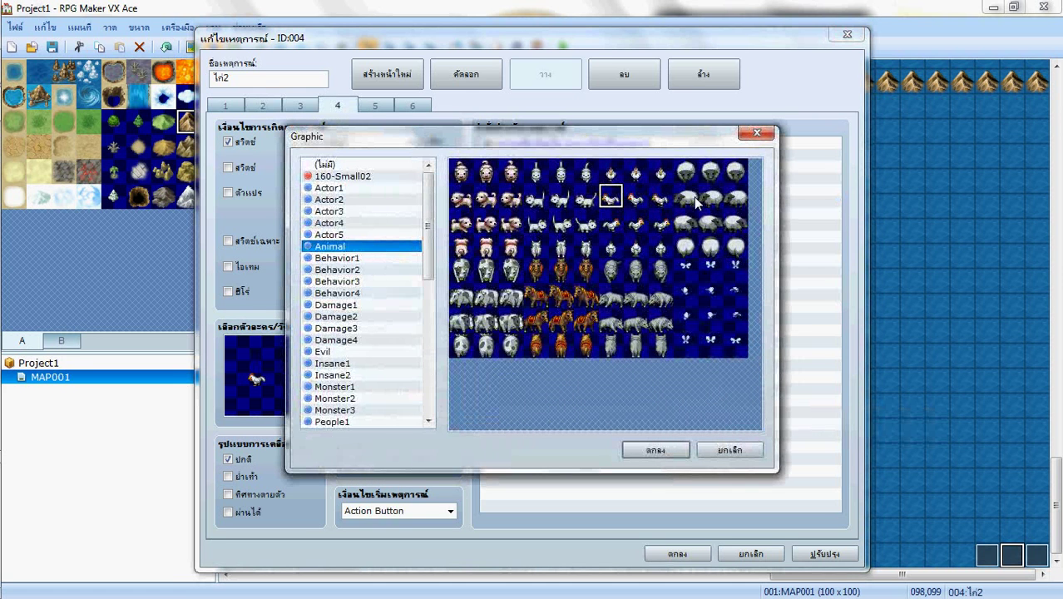
click(685, 198)
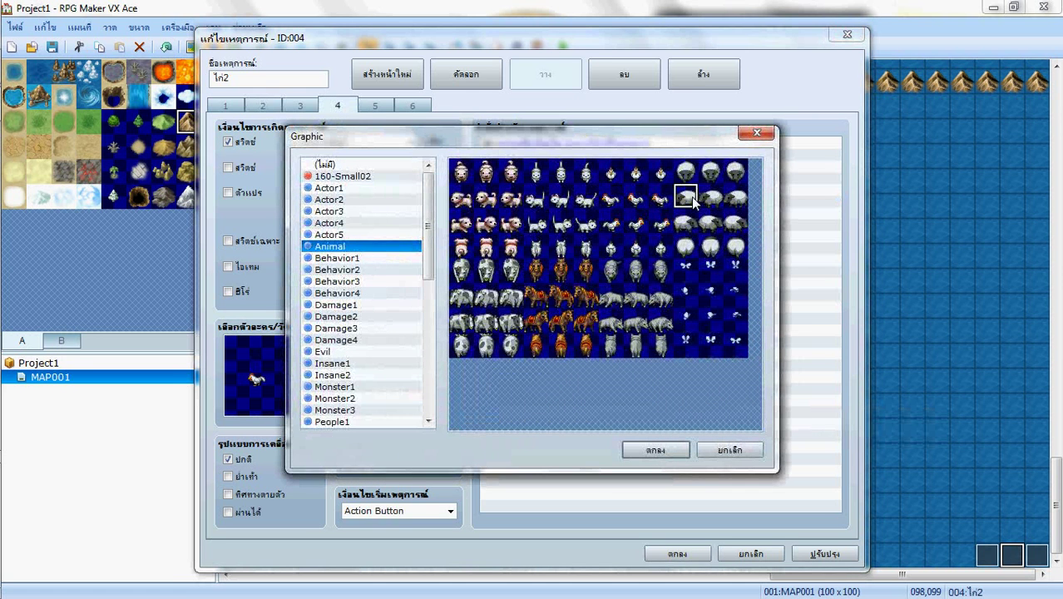
click(654, 450)
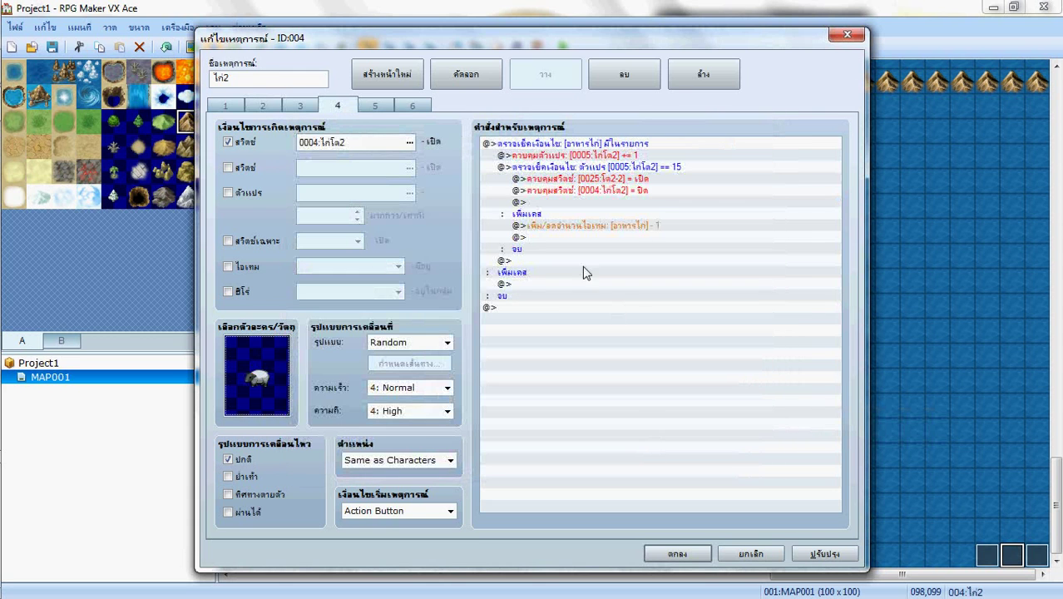
Set the first switch condition on page 5 of the event to 0025:โต2-2.
click(263, 106)
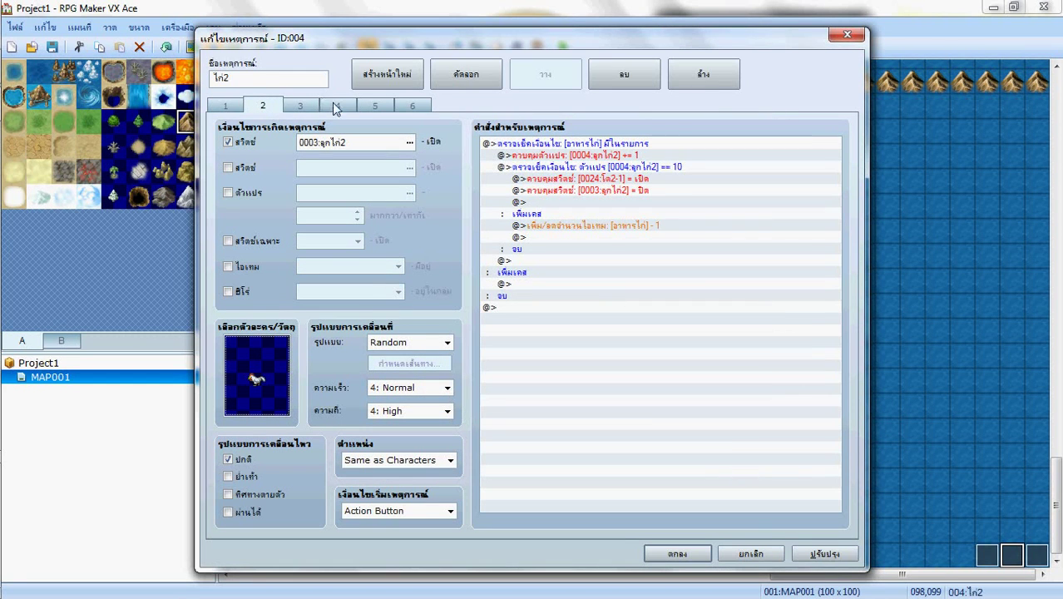
click(336, 106)
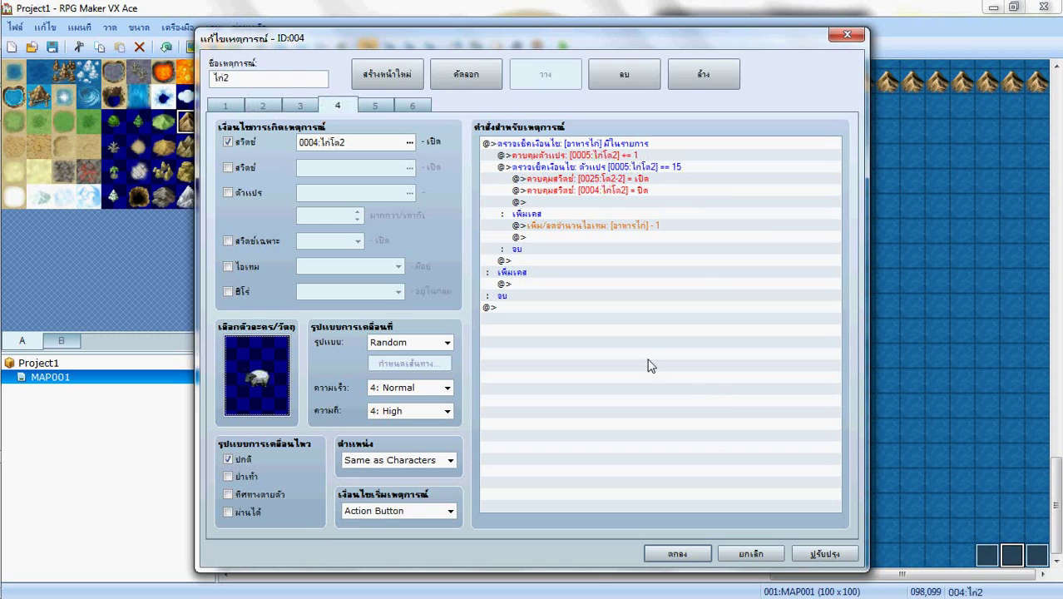
click(381, 108)
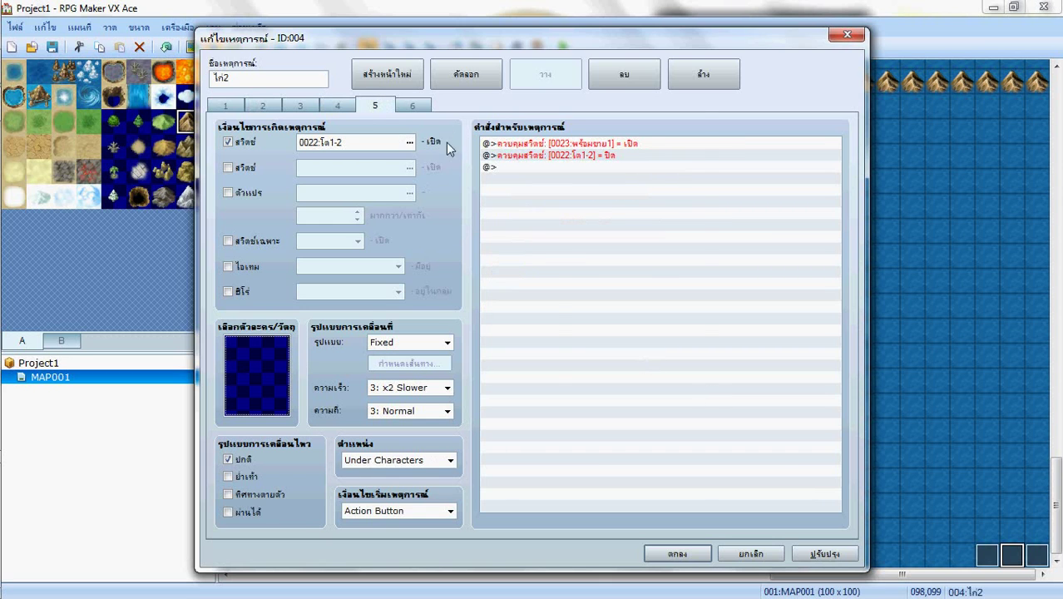
click(409, 142)
click(495, 207)
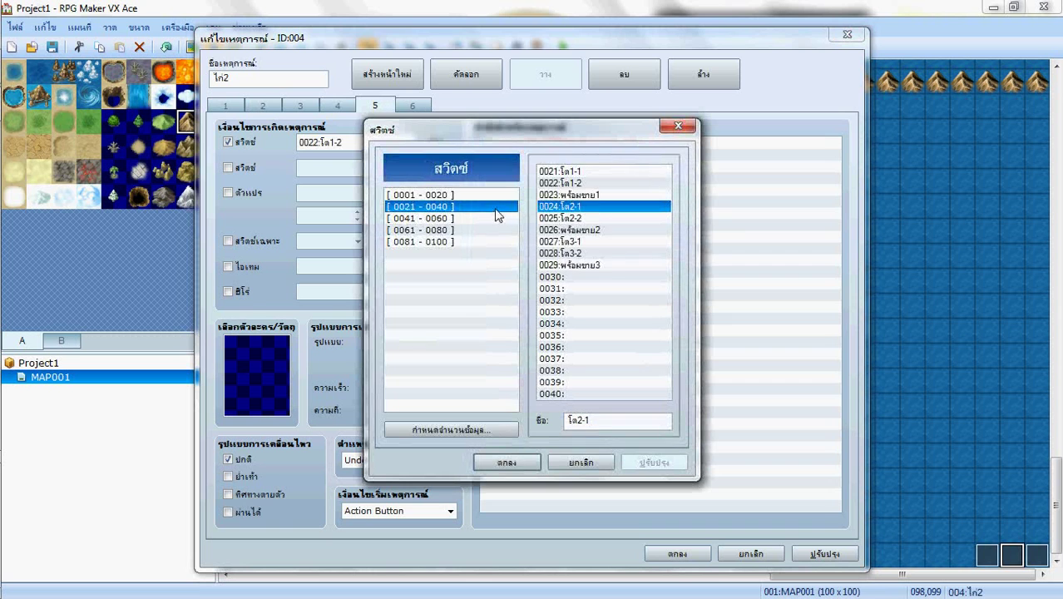
double_click(583, 218)
Change the first control-switch command on page 5 to turn on switch 0026:พร้อมขาย2.
right_click(599, 145)
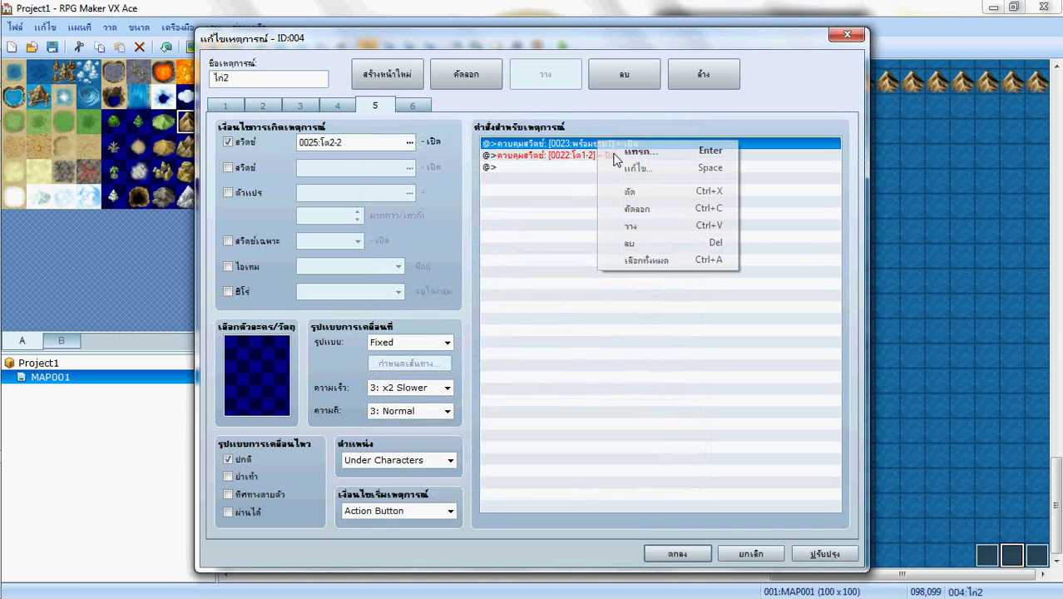
click(636, 171)
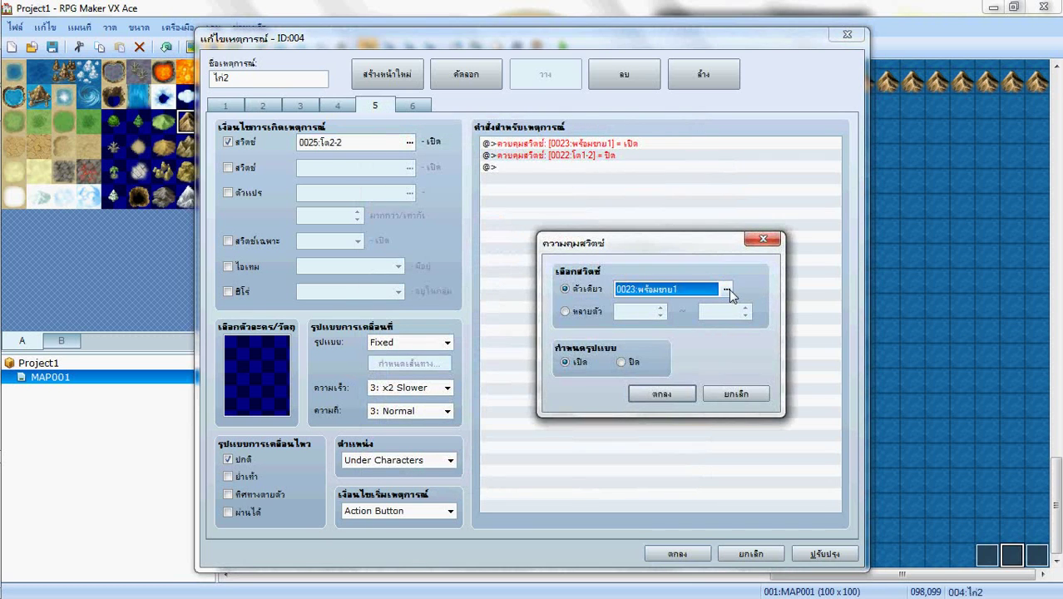
click(726, 289)
click(707, 249)
double_click(707, 249)
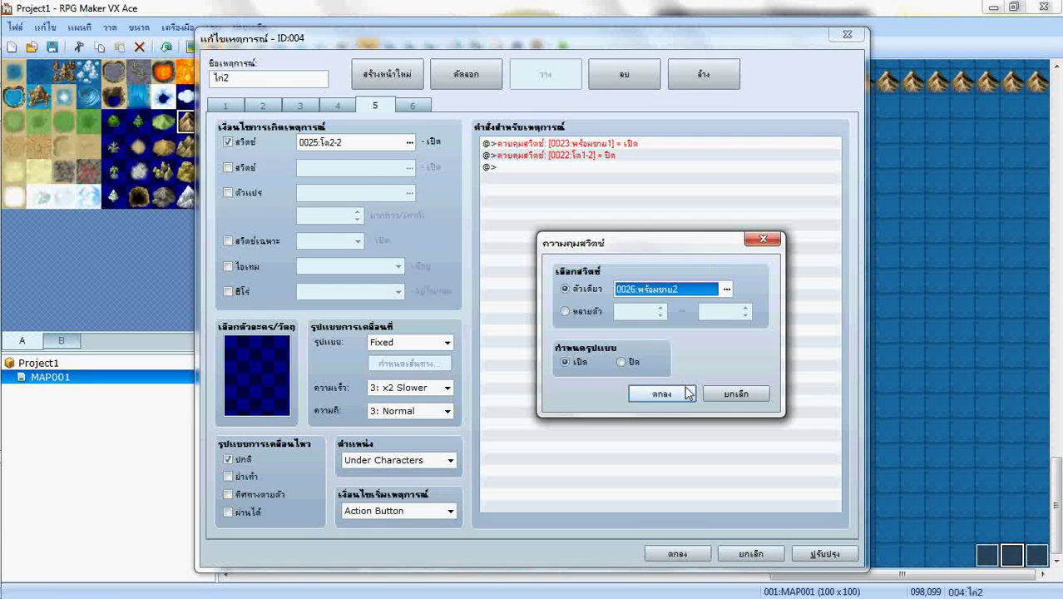
click(657, 392)
Change the second control-switch command on page 5 to turn off switch 0025:โต2-2.
right_click(607, 157)
click(632, 185)
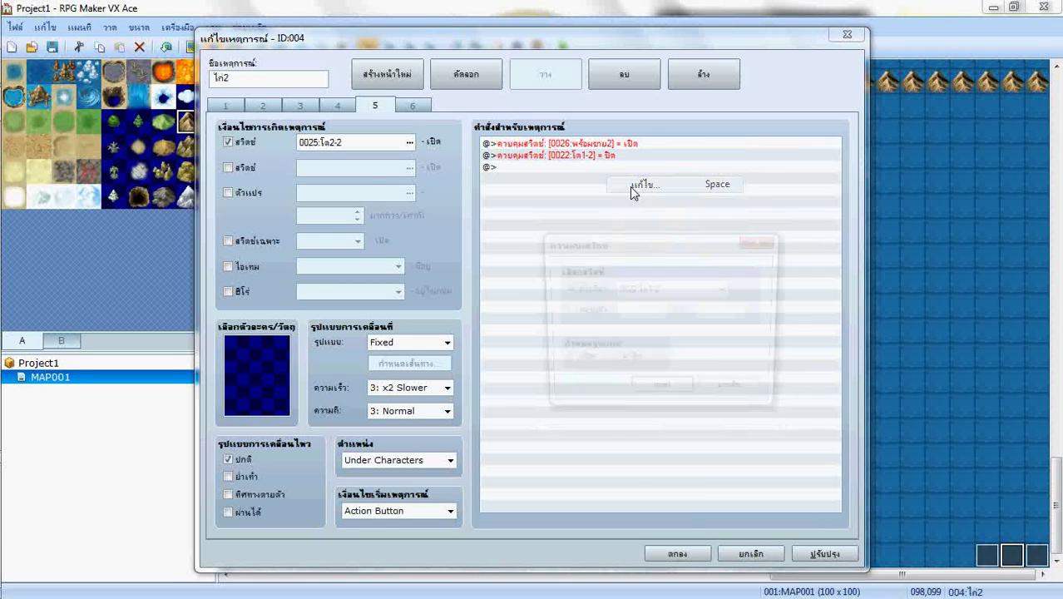
click(725, 291)
double_click(688, 242)
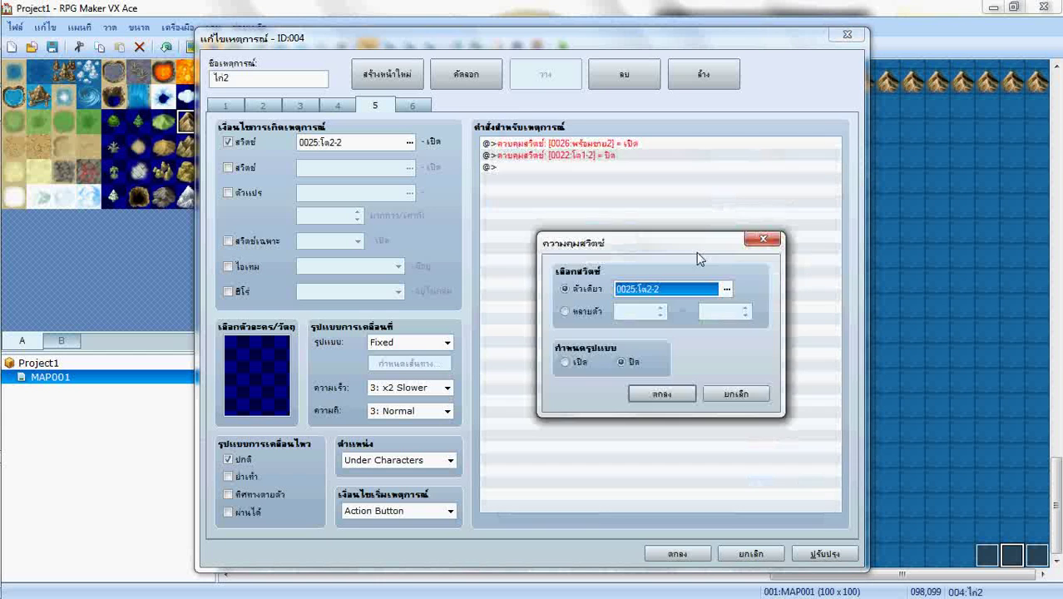
click(673, 401)
Set the first switch condition on page 6 of the event to 0026:พร้อมขาย2.
click(409, 107)
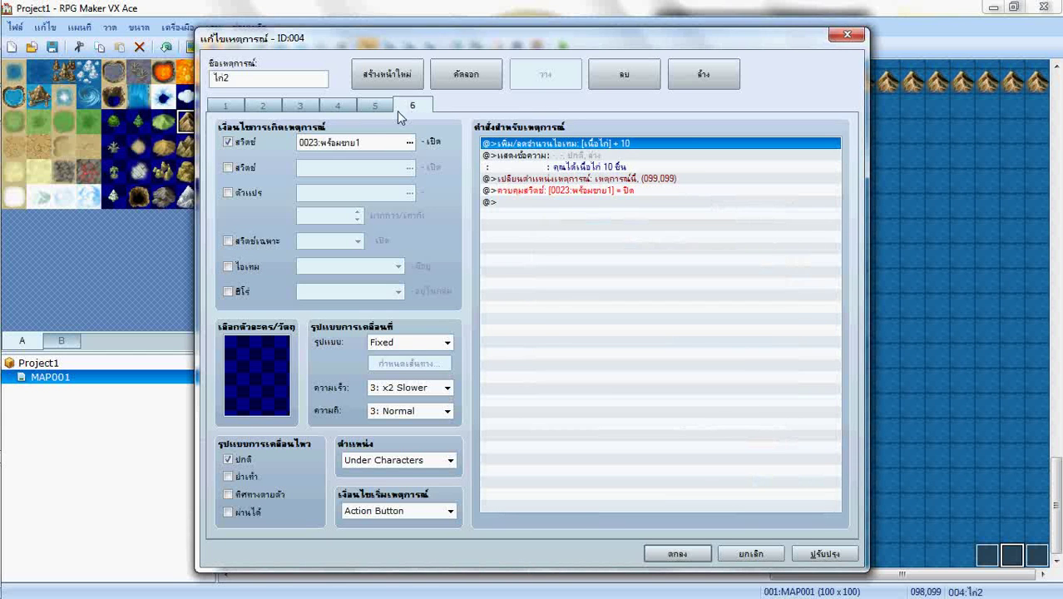
click(409, 142)
double_click(604, 233)
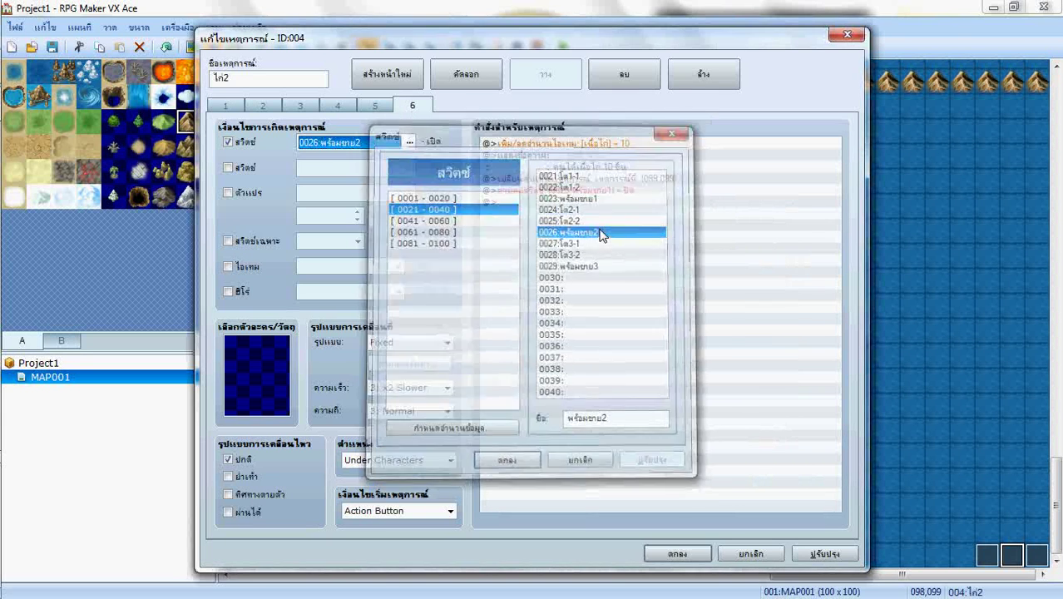
Change the event-location command on page 6 to move this event to map position (098,099).
click(610, 167)
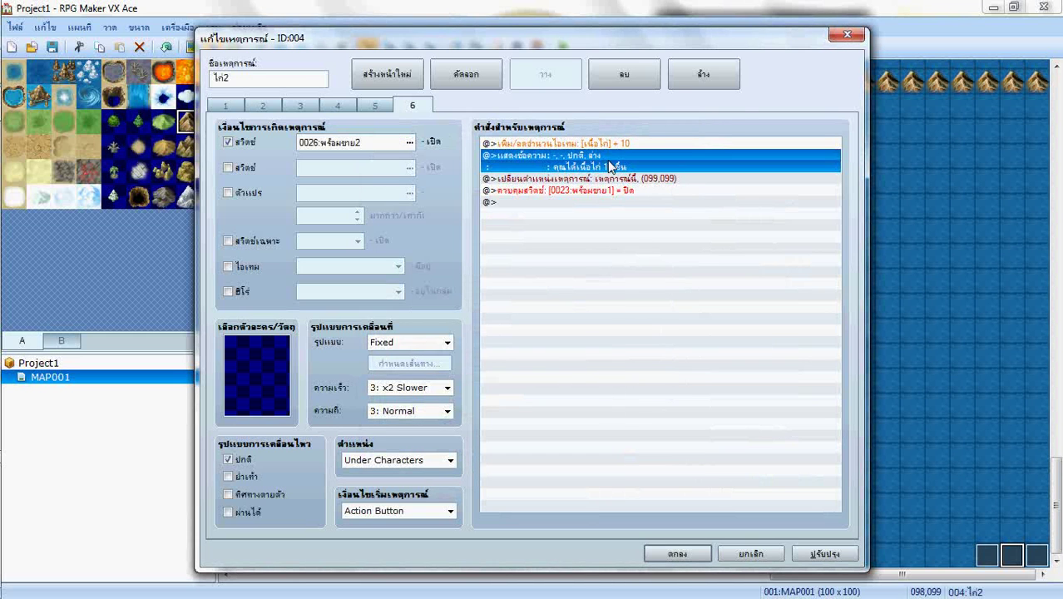
click(625, 180)
right_click(625, 181)
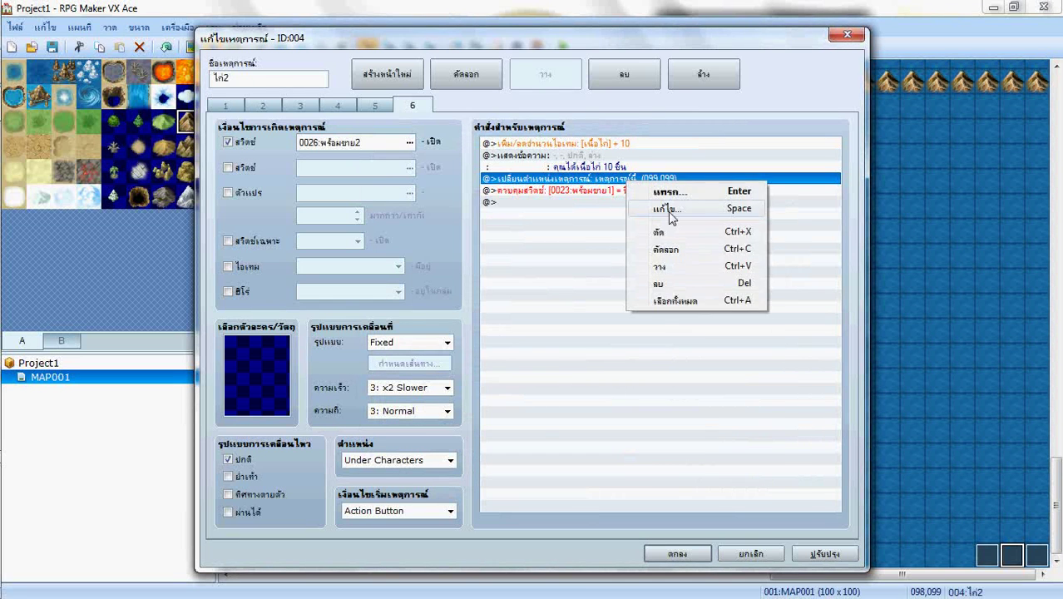
click(668, 211)
click(763, 266)
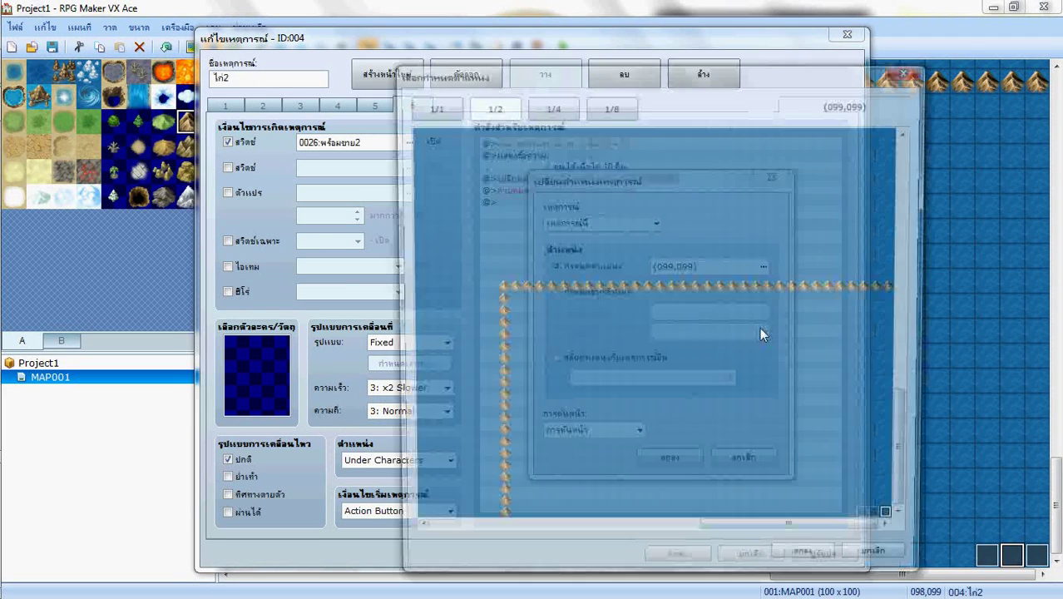
double_click(884, 524)
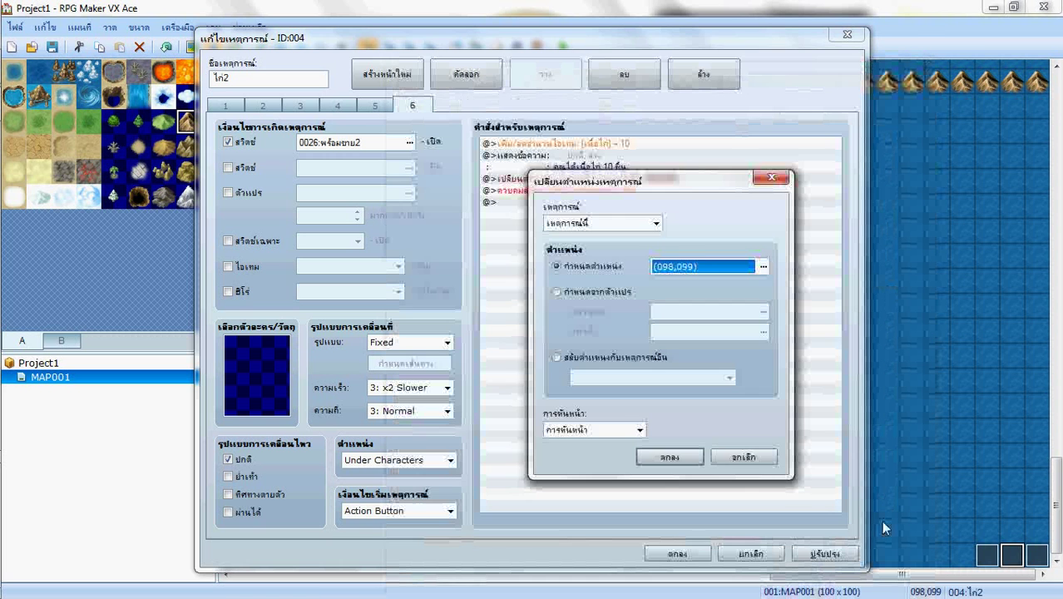
click(695, 457)
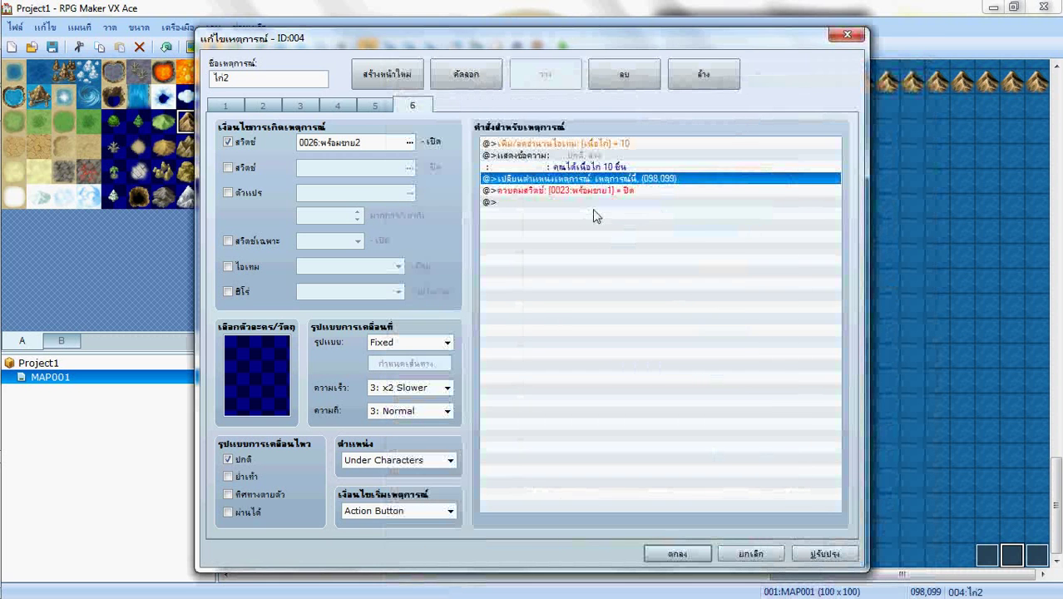
Change the control-switch command on page 6 to turn off switch 0026:พร้อมขาย2.
double_click(586, 190)
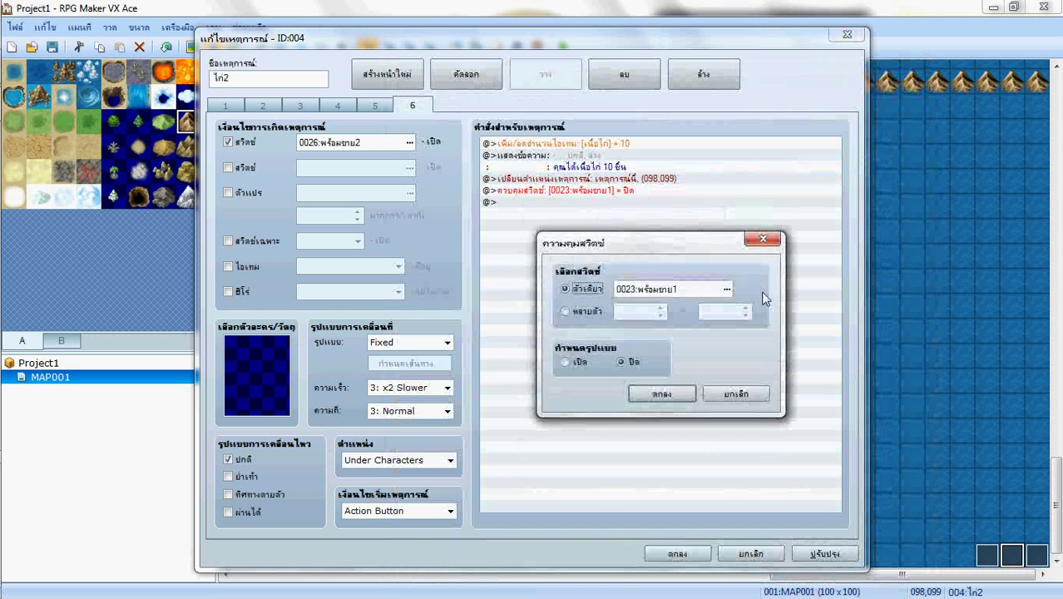
click(726, 288)
double_click(748, 264)
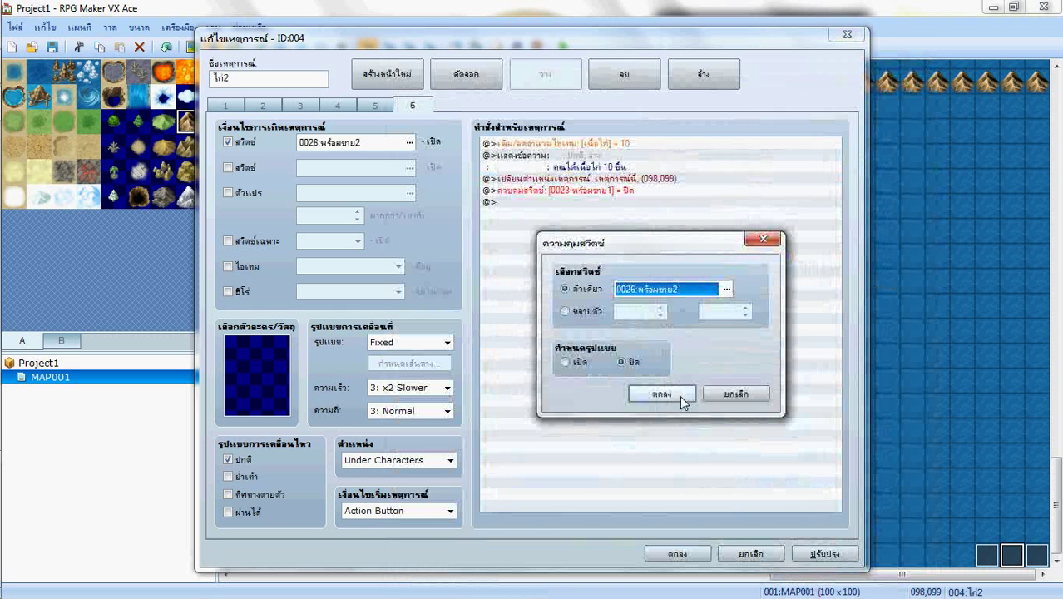
click(678, 394)
Review the commands on pages 4, 2 and 6 of event ไก่2 and save the event.
click(373, 105)
click(338, 106)
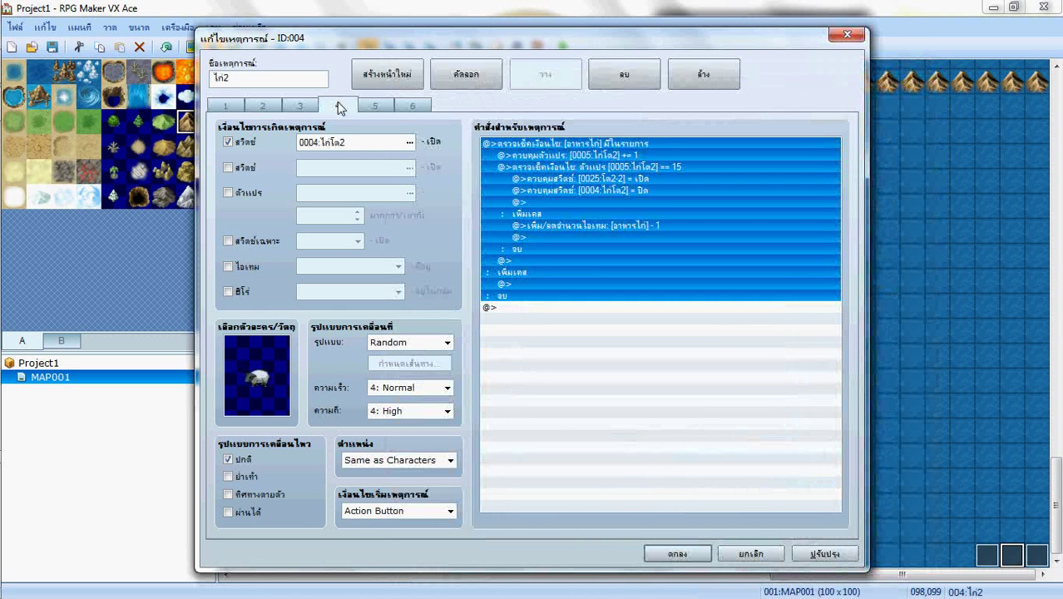
click(553, 284)
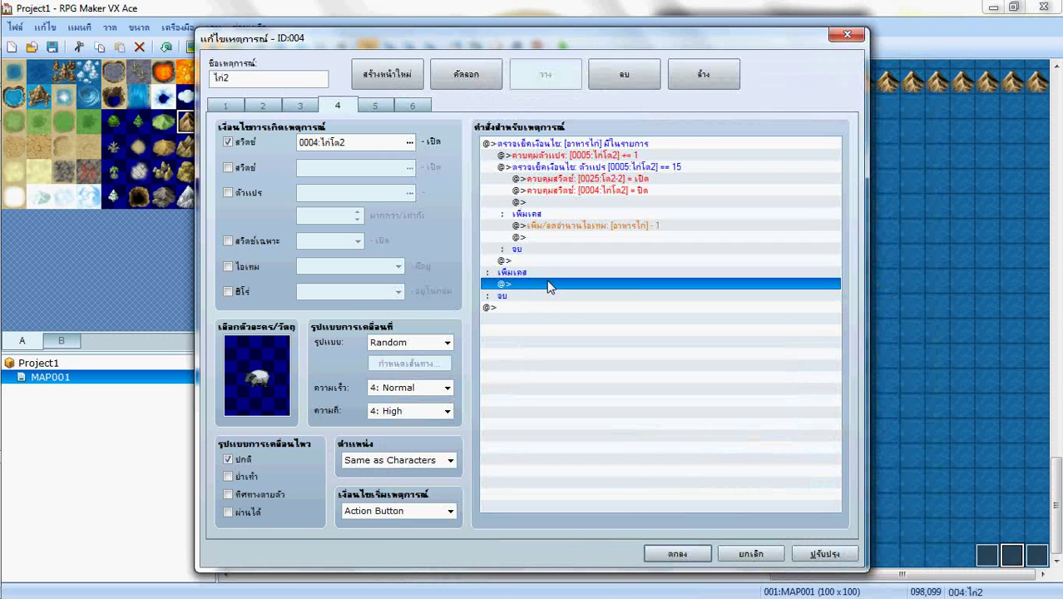
click(264, 106)
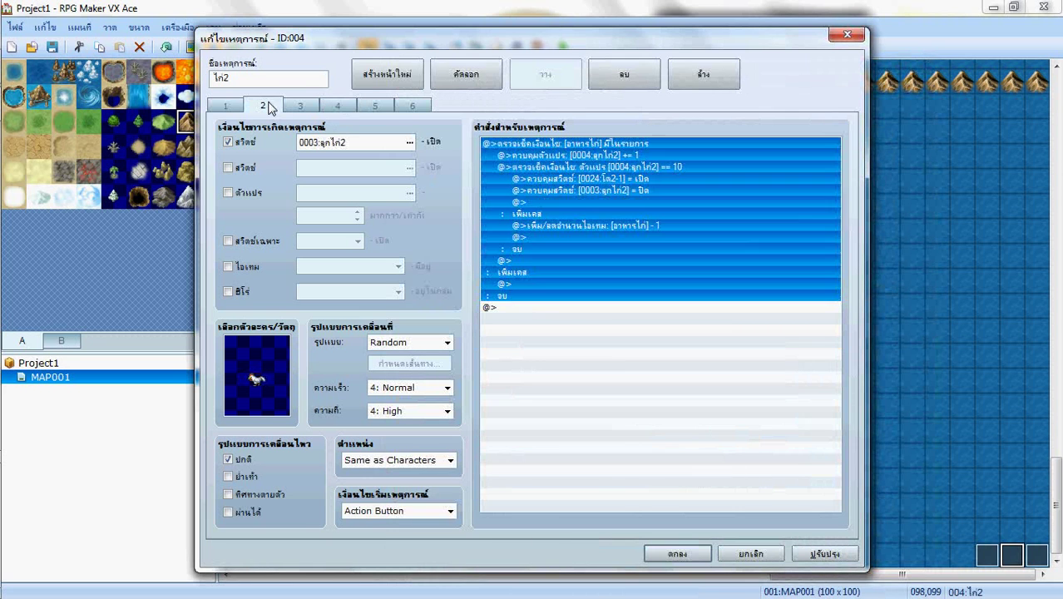
click(537, 239)
click(420, 108)
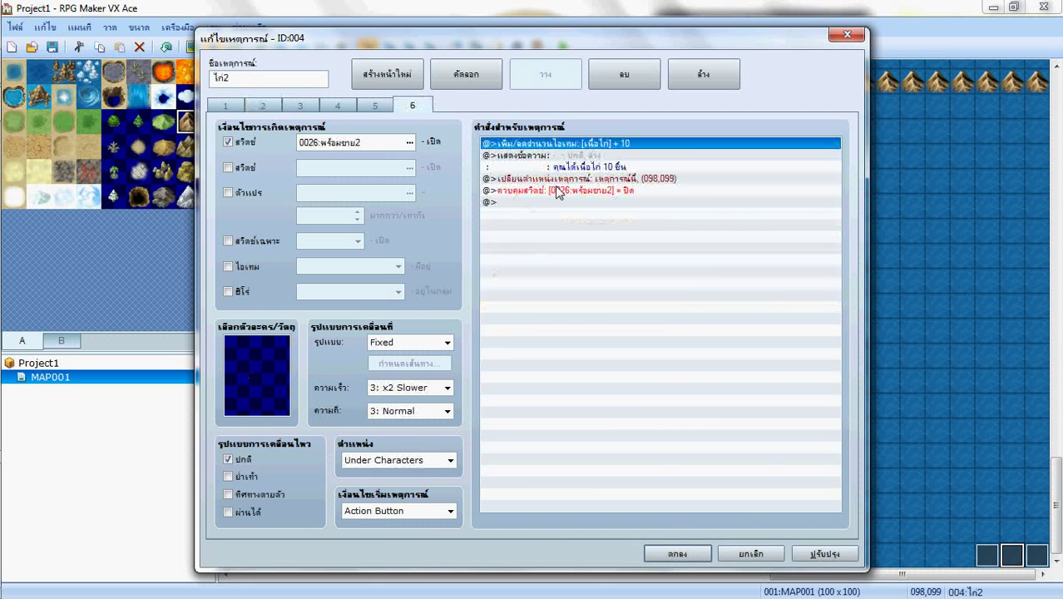
click(557, 191)
click(705, 562)
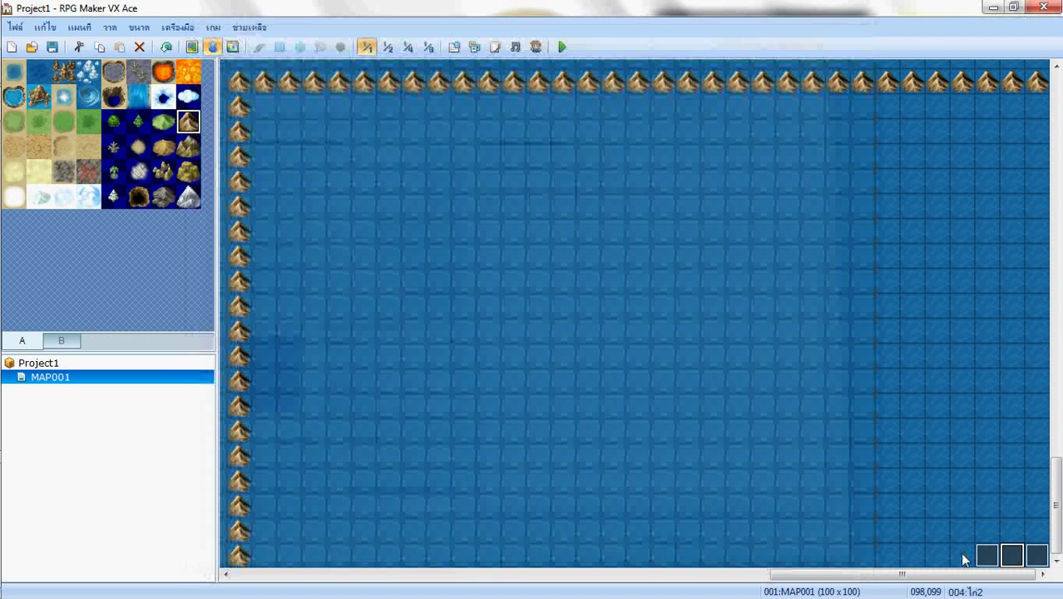
Copy the command that resets variable 0001:ลูกไก่1 from page 6 of event ไก่1 and close that event.
double_click(1037, 554)
click(421, 108)
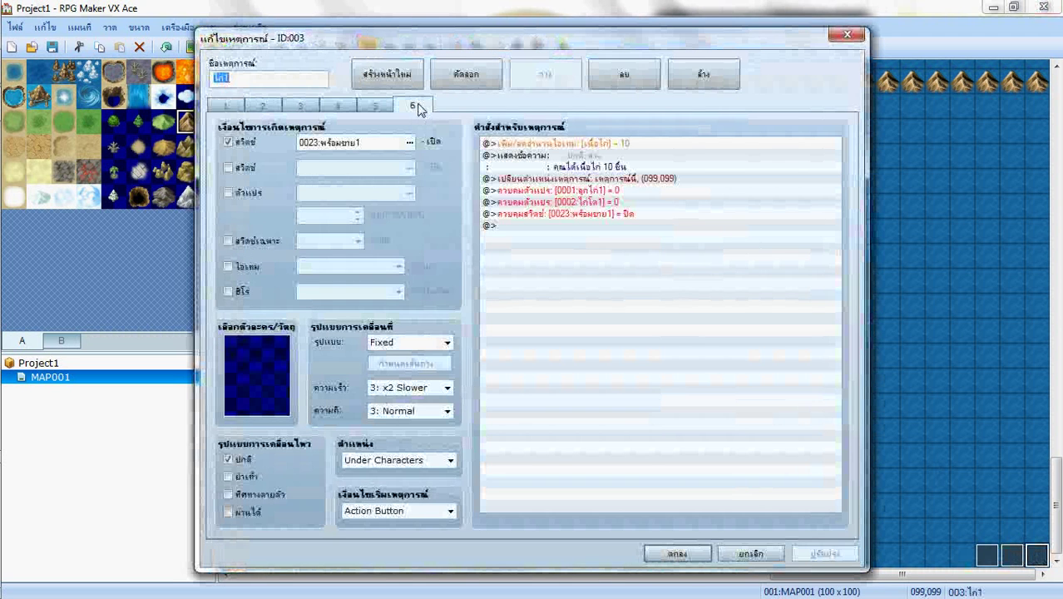
click(573, 190)
click(582, 202)
click(610, 191)
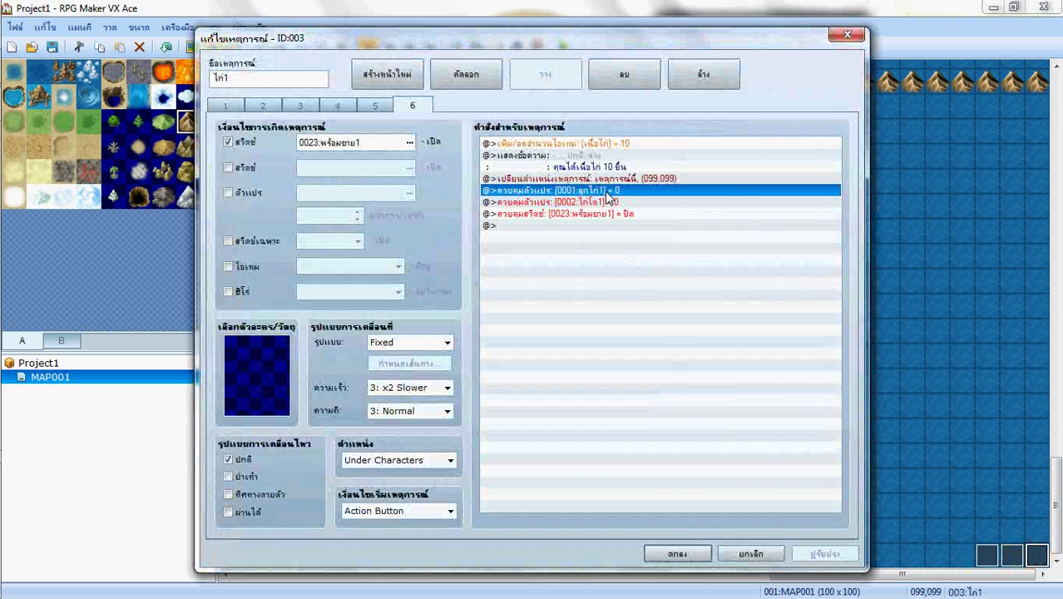
right_click(607, 191)
click(655, 262)
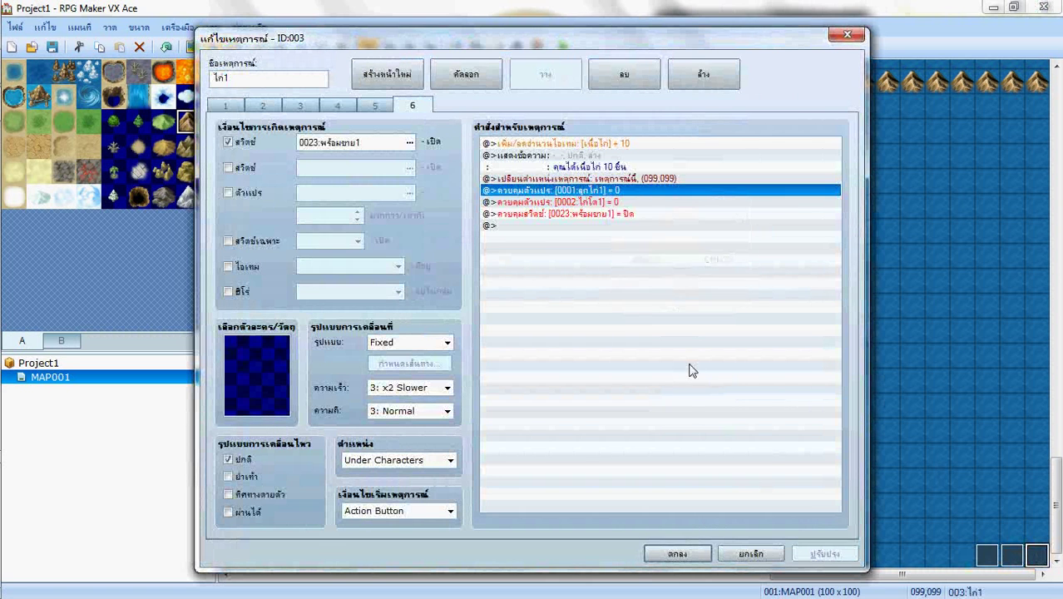
click(676, 553)
Paste the copied variable command above the control-switch command on page 6 of event ไก่2.
double_click(1011, 556)
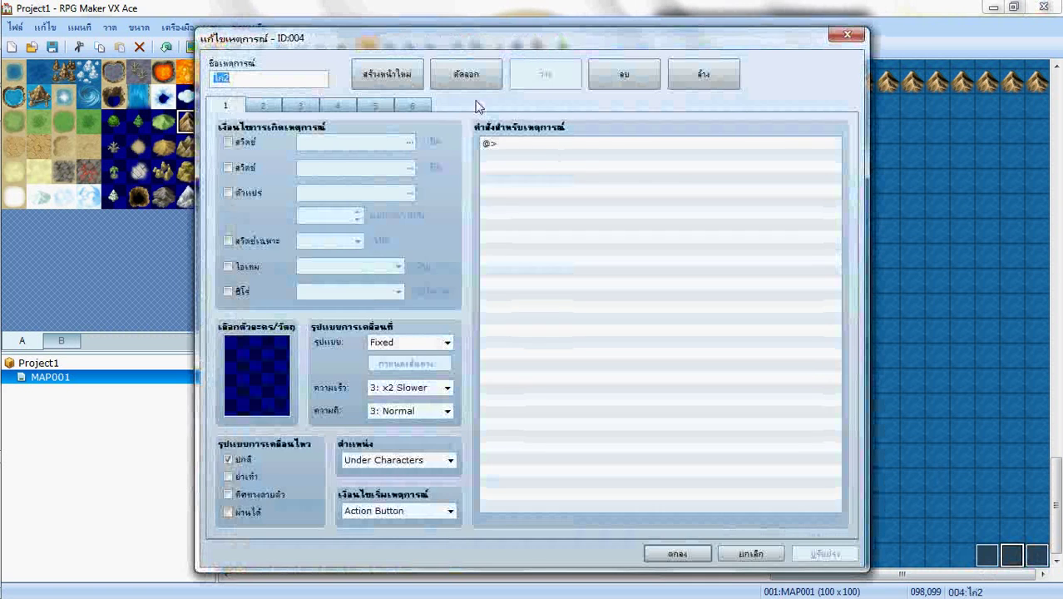
click(413, 105)
click(538, 190)
key(ctrl+v)
click(607, 190)
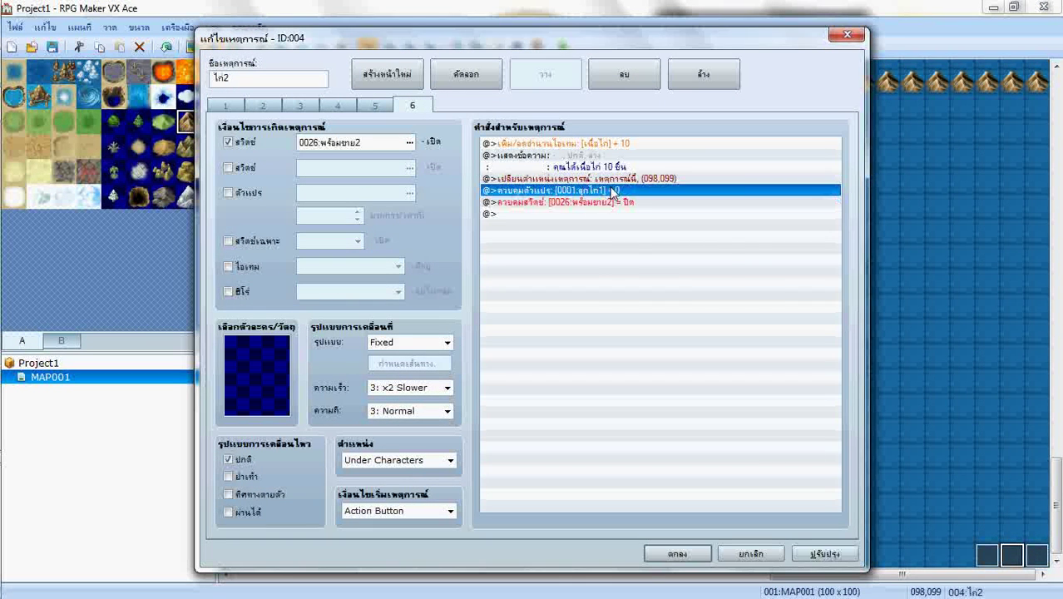
Change the pasted command's variable to 0004:ลูกไก่2.
right_click(607, 186)
click(636, 190)
click(638, 215)
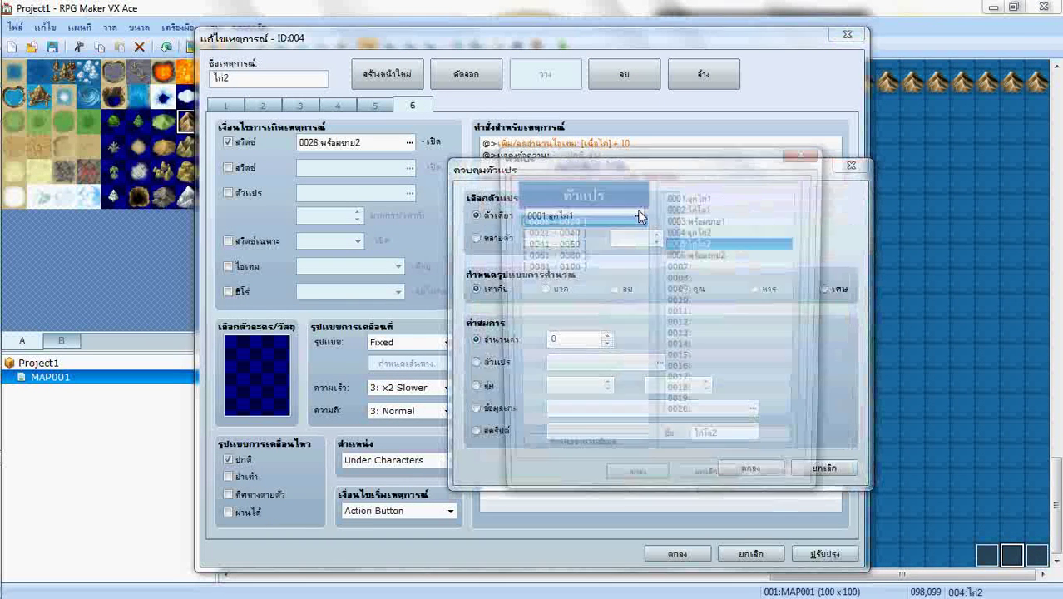
click(706, 240)
click(661, 482)
click(748, 467)
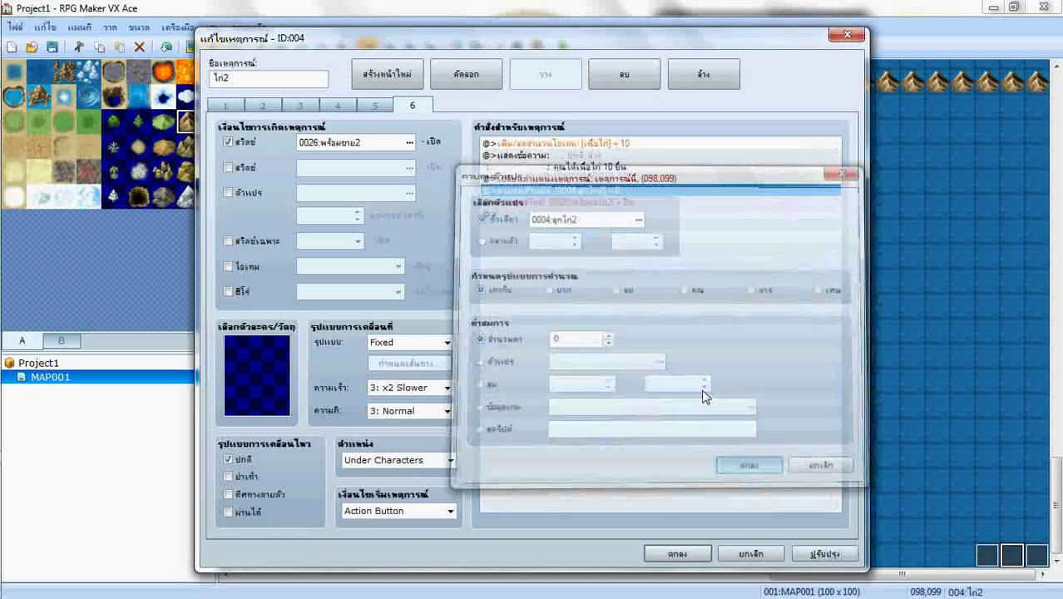
Duplicate the variable reset command on page 6 and set the copy's variable to 0005:ไก่โต2.
click(600, 203)
right_click(601, 206)
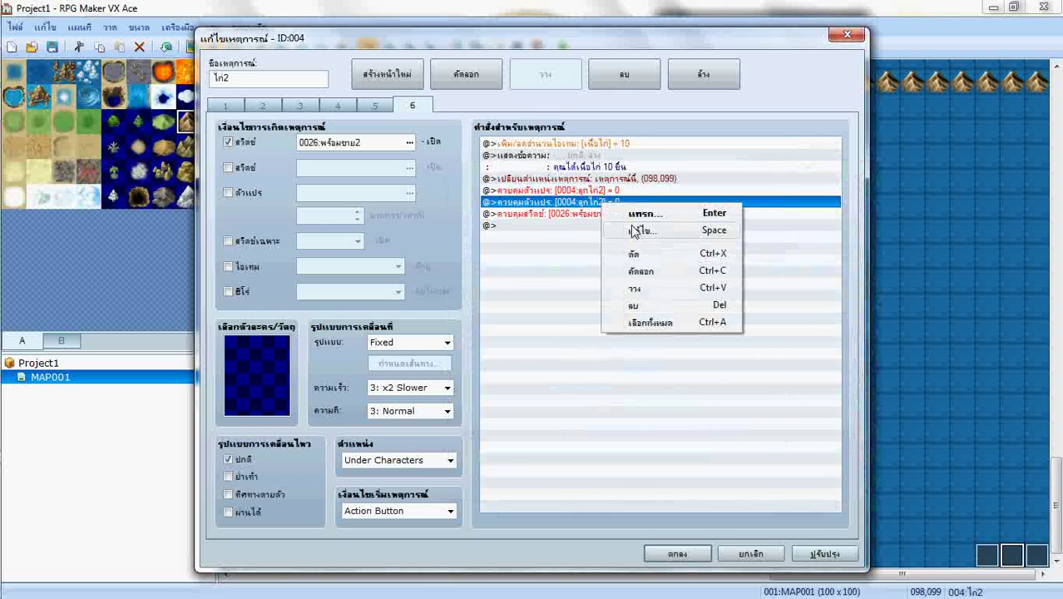
click(636, 232)
click(637, 216)
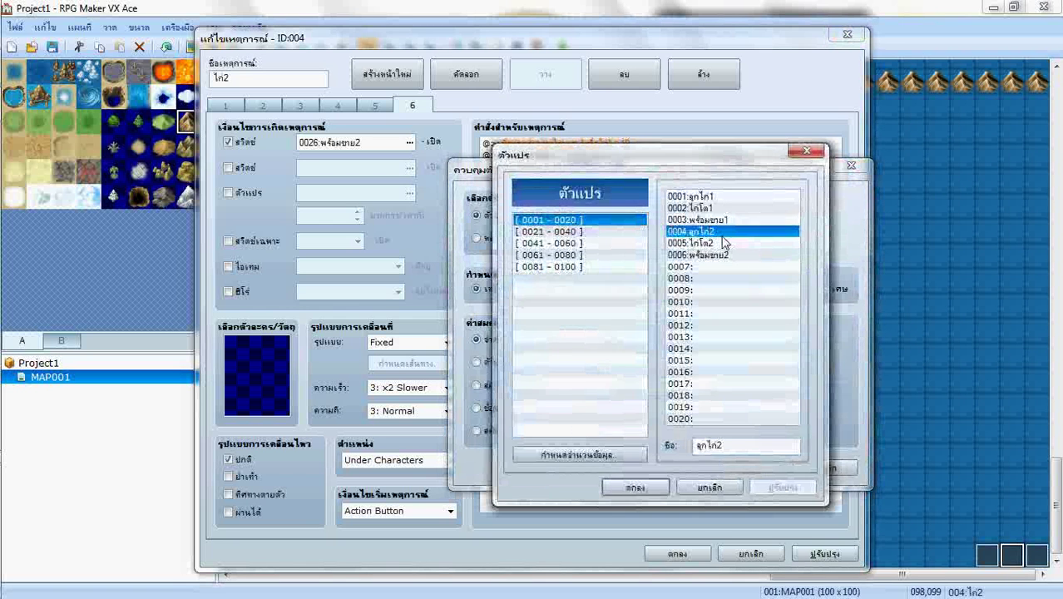
click(722, 243)
click(637, 491)
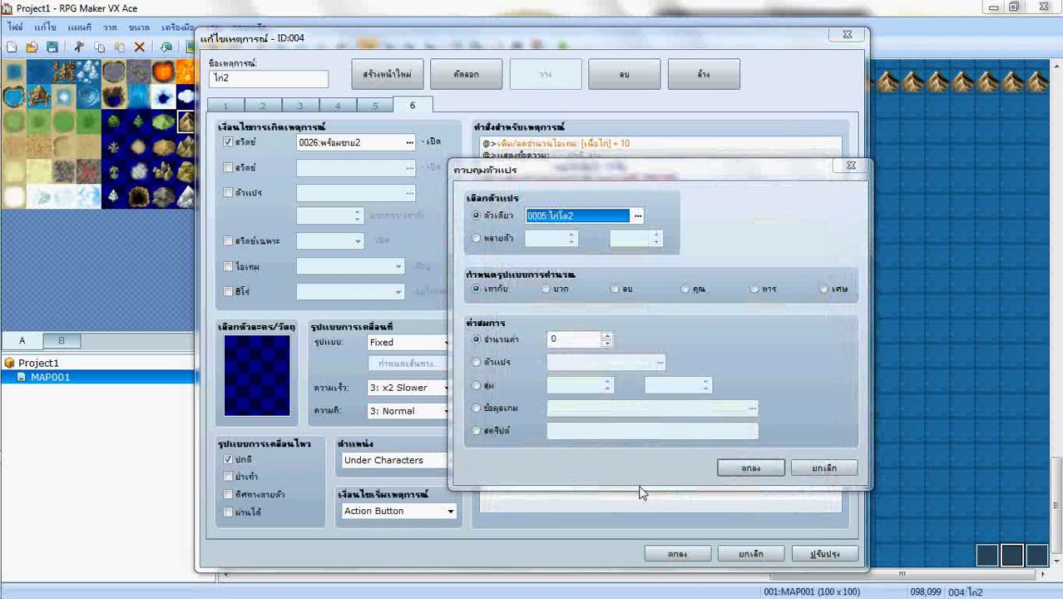
click(745, 468)
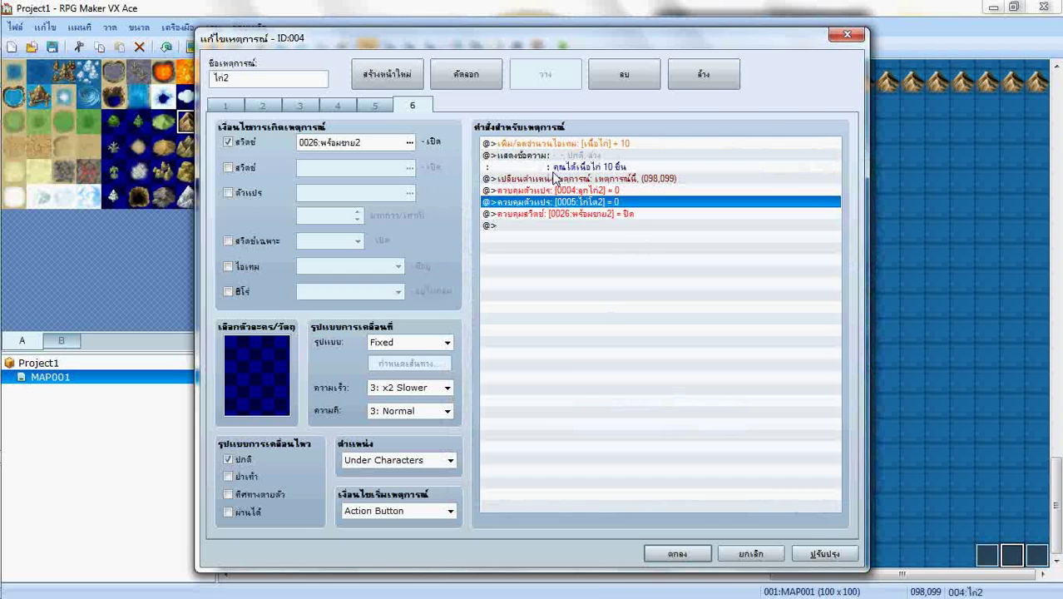
Check pages 5 and 4 of event ไก่2 and save its changes.
click(374, 107)
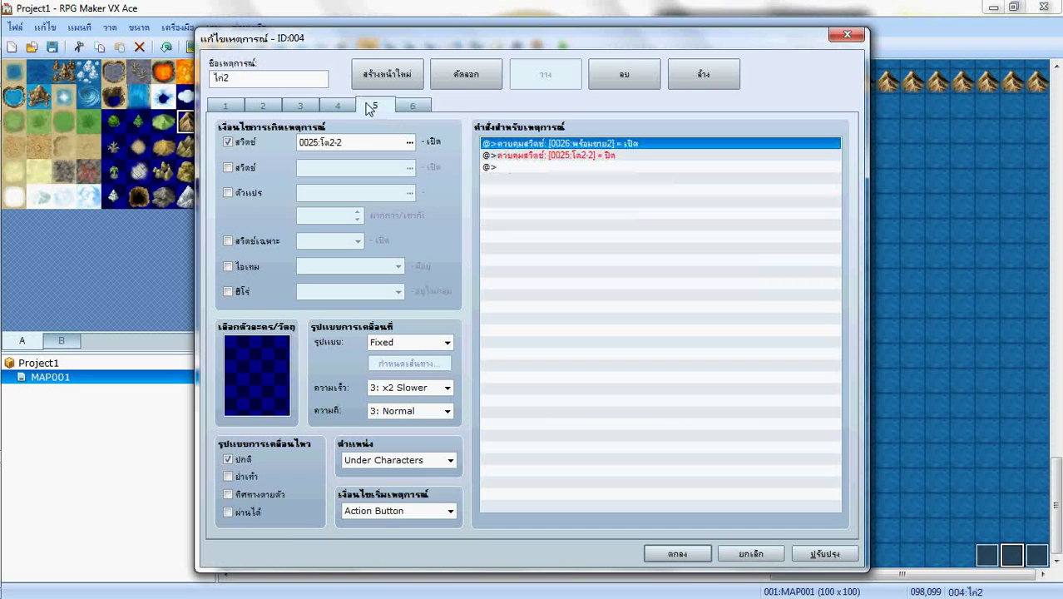
click(343, 107)
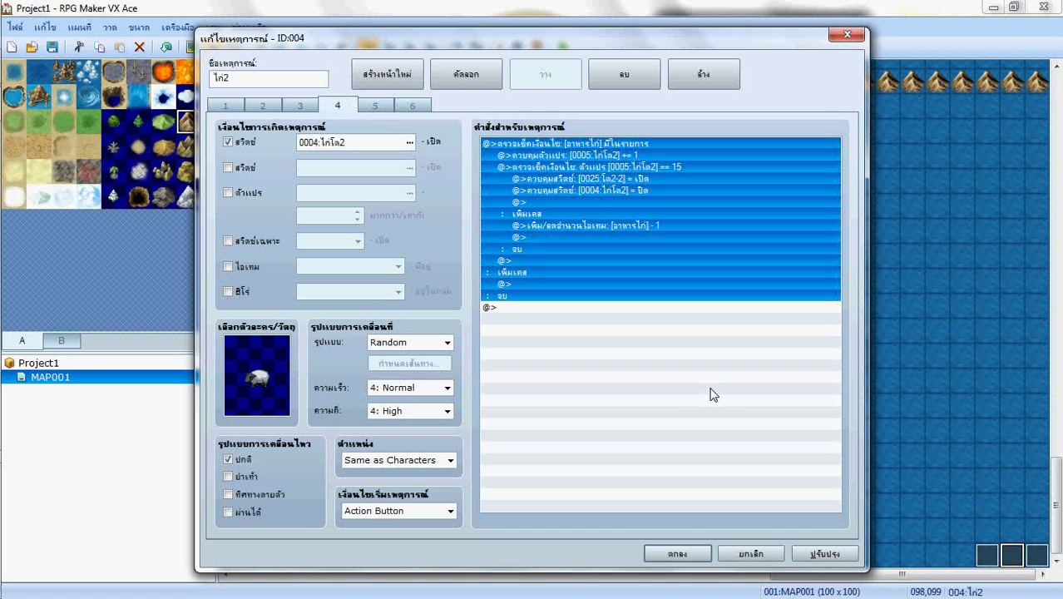
click(676, 553)
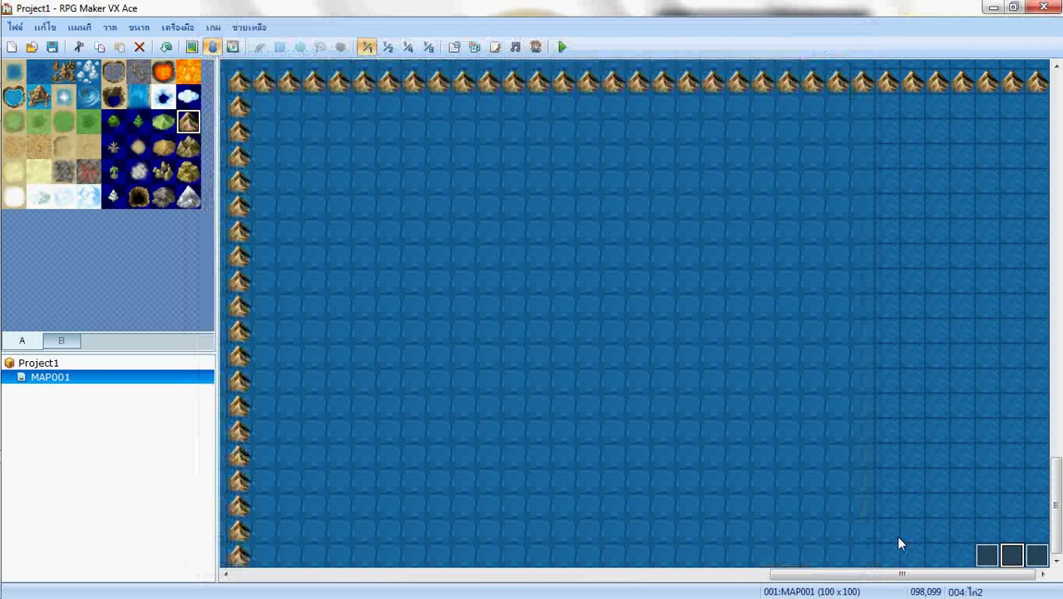
Change the graphic on page 4 of event ไก่1 to the left-facing sheep from the Animal character set.
double_click(1035, 557)
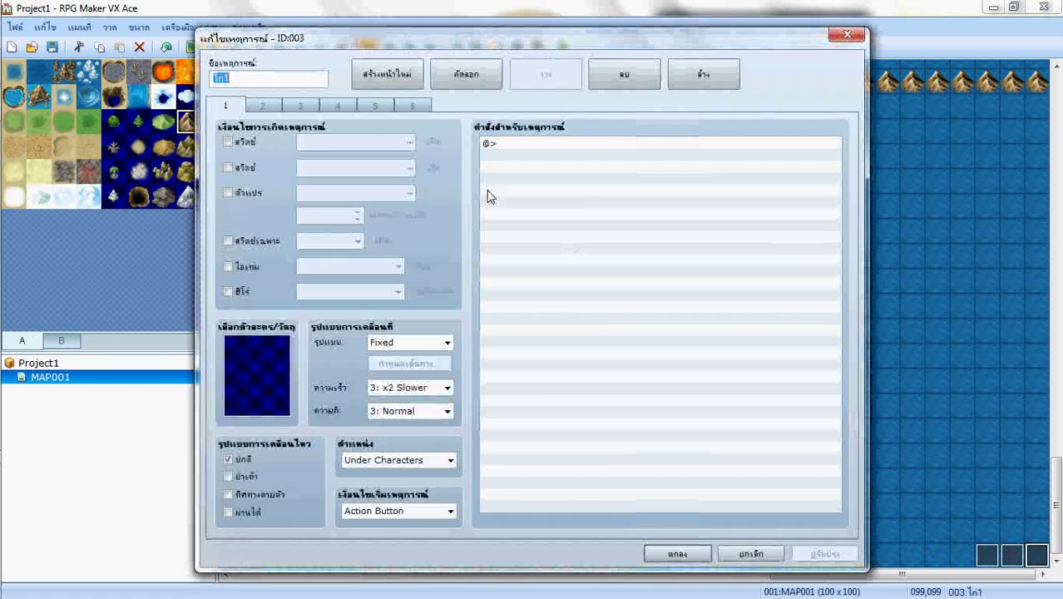
click(370, 109)
click(348, 110)
double_click(268, 370)
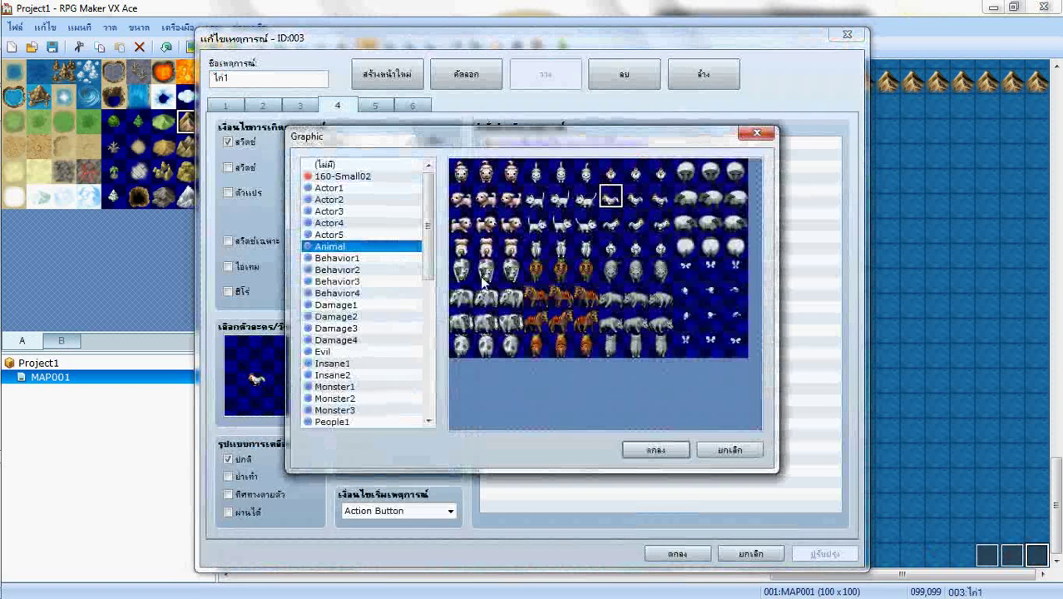
double_click(683, 198)
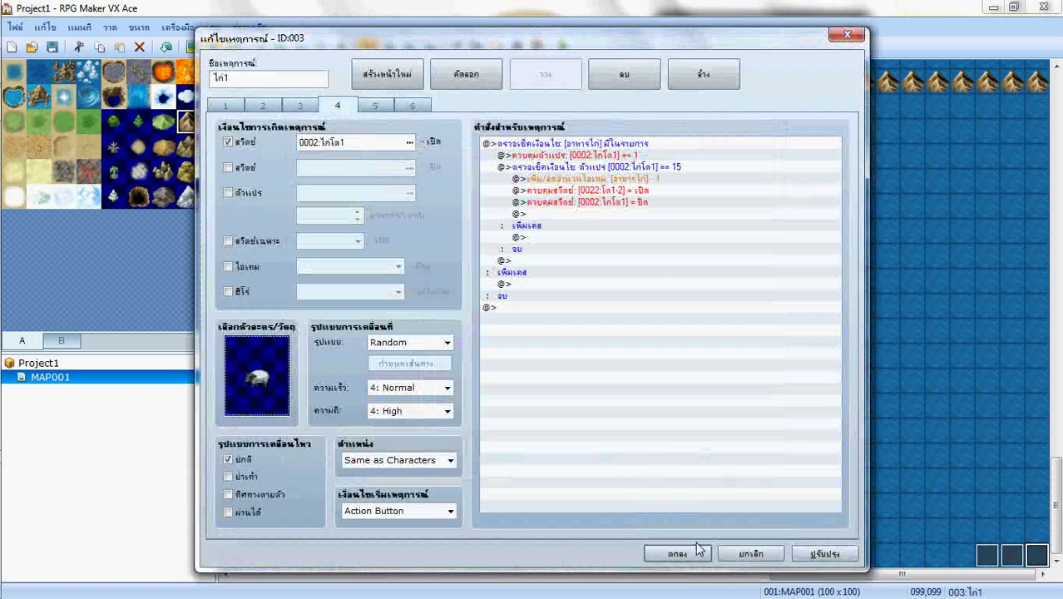
Move the อาหารไก่ - 1 item command on page 4 of event ไก่1 into the Else branch of the variable check.
click(633, 180)
key(Delete)
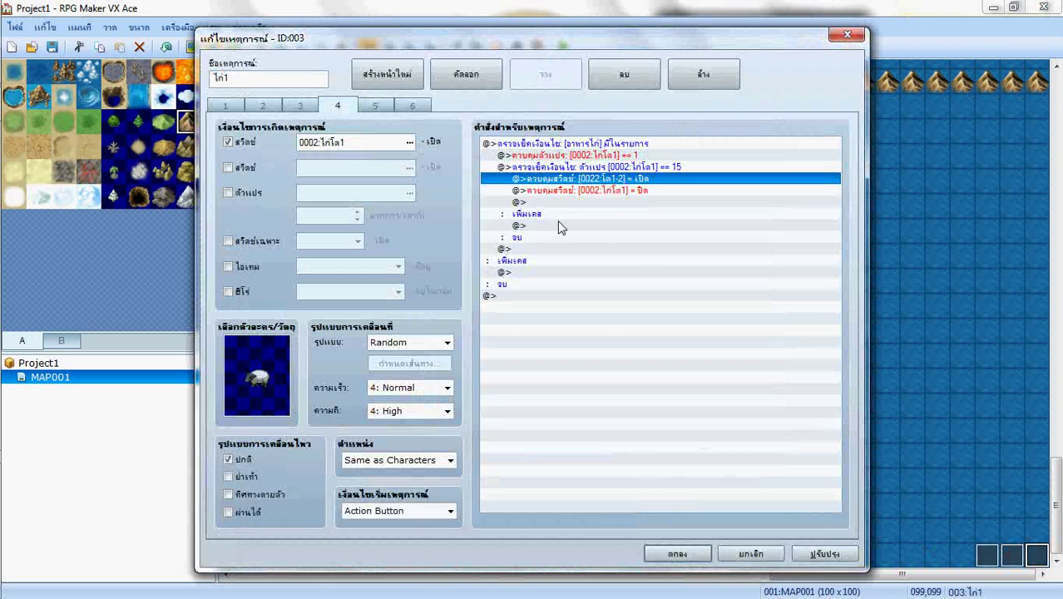
click(549, 228)
Move the อาหารไก่ - 1 item command on page 2 into the Else branch of the variable check and save event ไก่1.
click(300, 106)
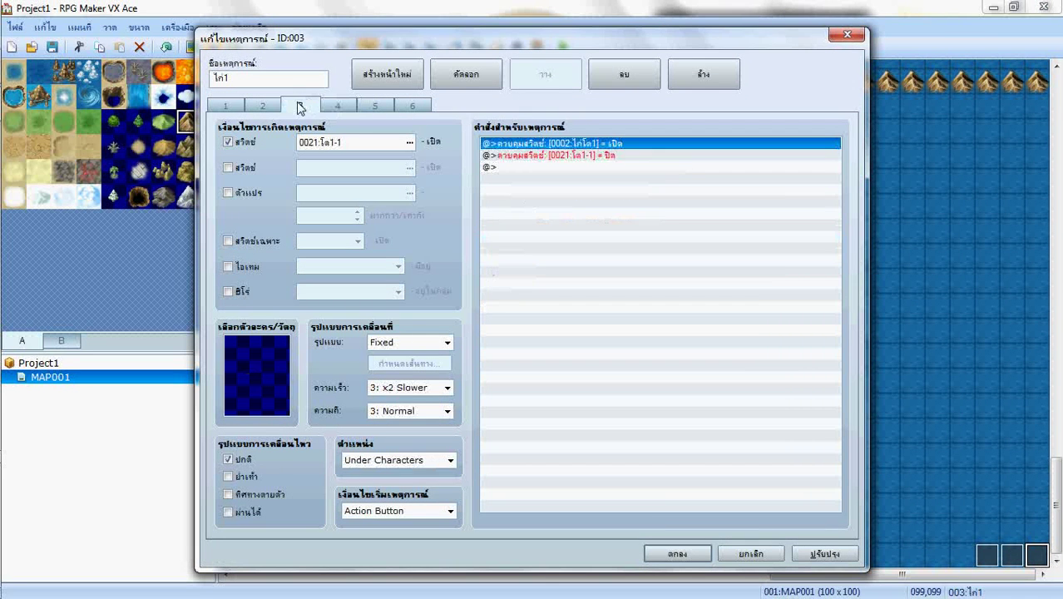
click(265, 105)
click(620, 179)
key(ctrl+x)
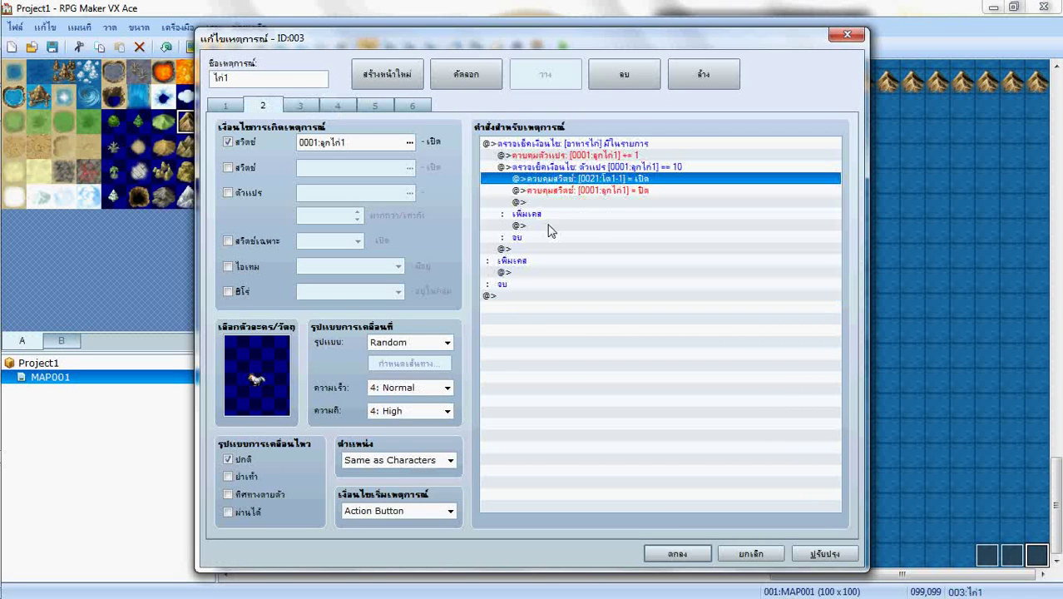
click(549, 226)
key(ctrl+v)
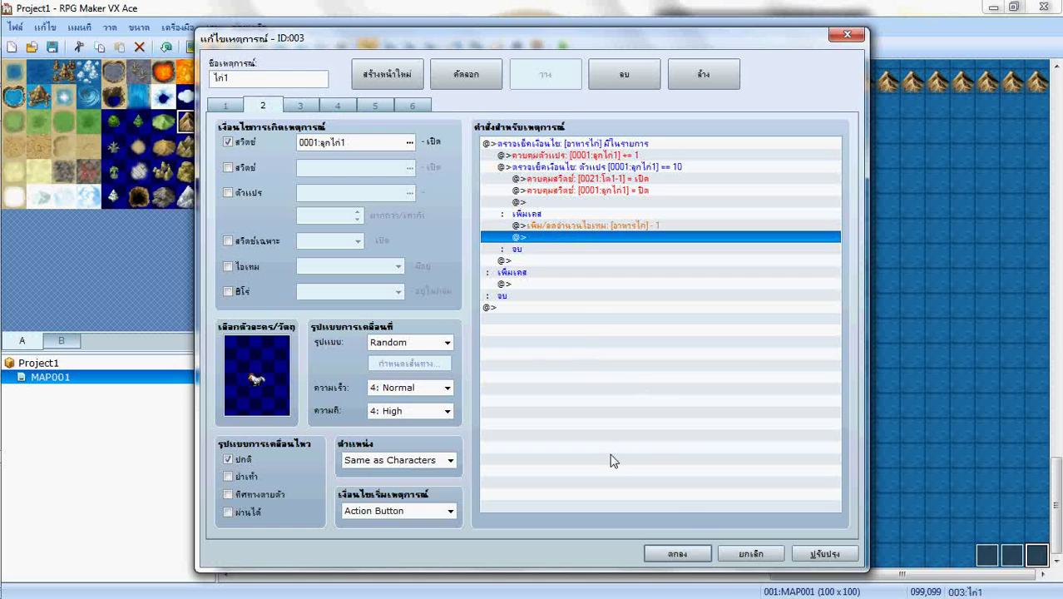
click(677, 553)
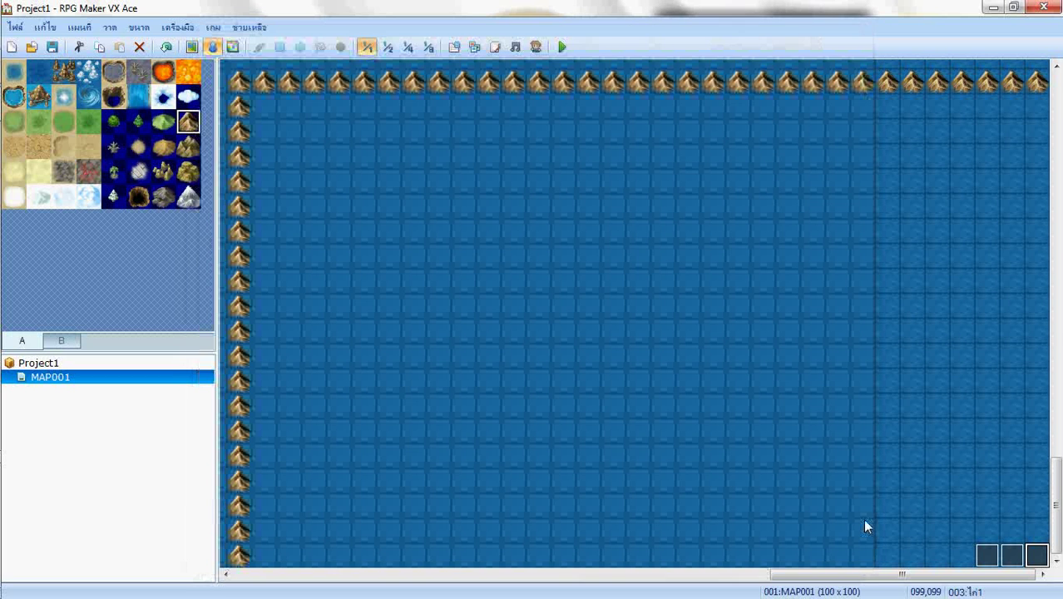
Open the third chicken event, ID:005, and rename it ไก่3.
double_click(987, 556)
click(262, 86)
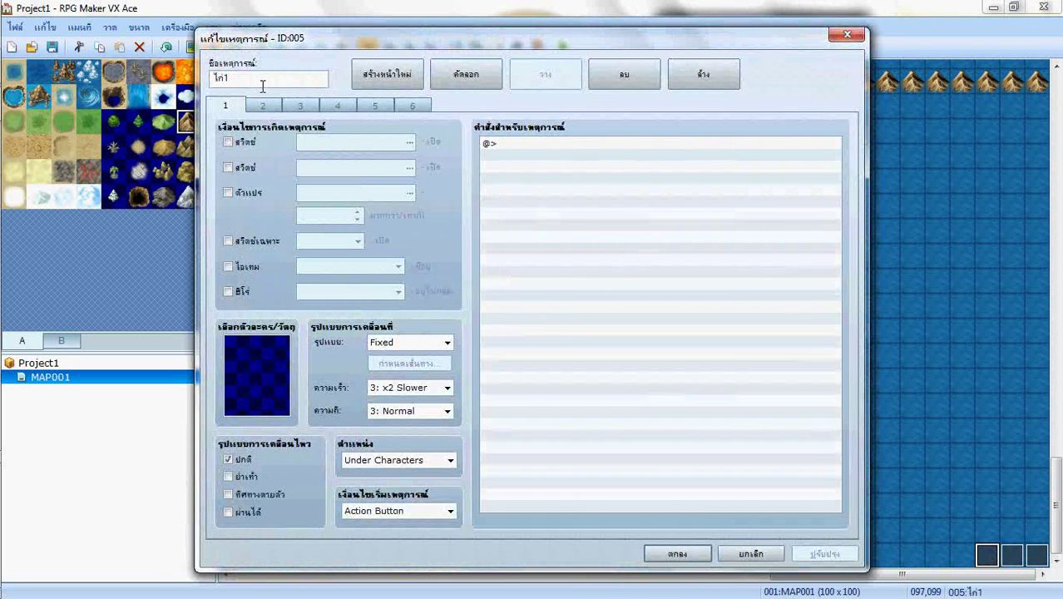
key(BackSpace)
text(3)
Set the switch condition on page 2 of event ไก่3 to 0005:ลูกไก่3.
click(263, 106)
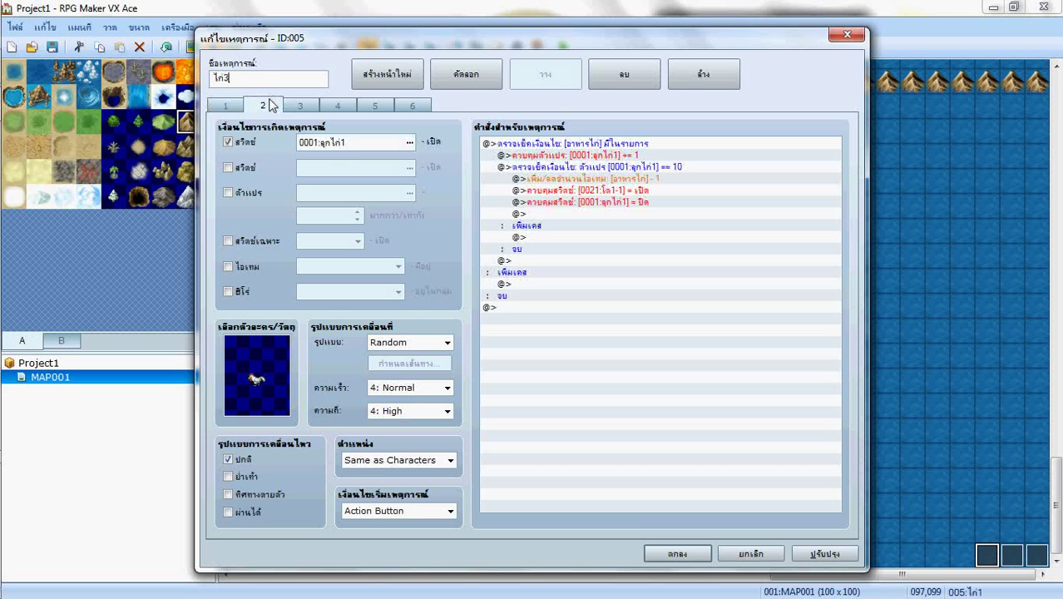
click(414, 145)
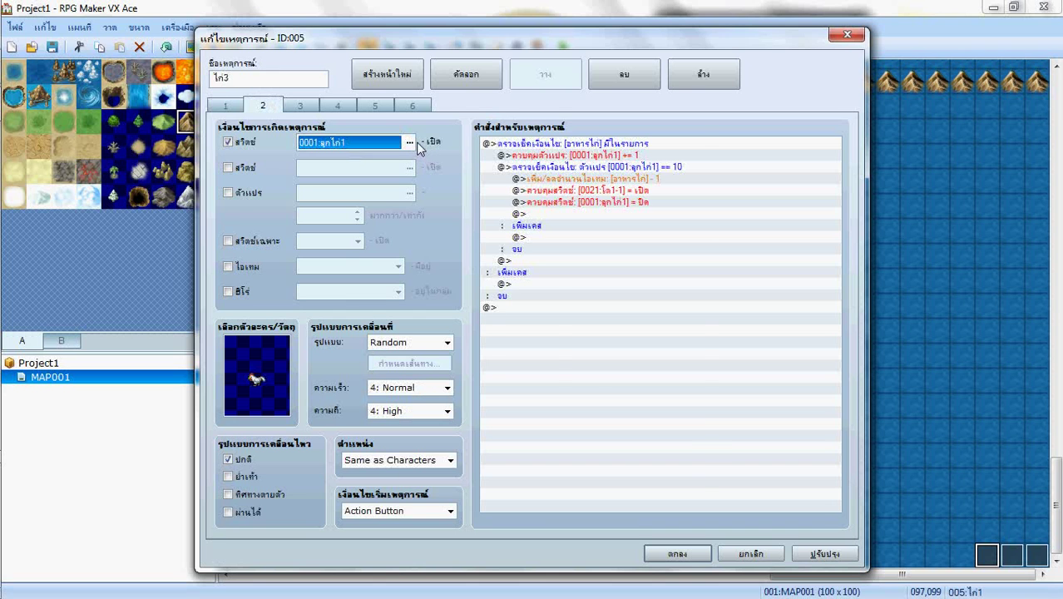
click(410, 143)
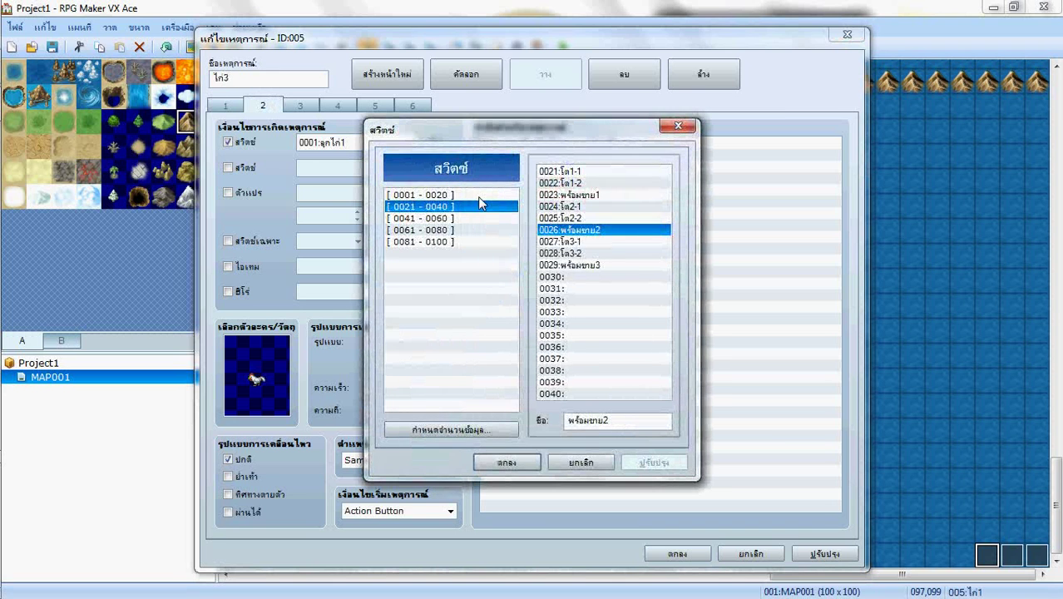
click(479, 196)
double_click(569, 218)
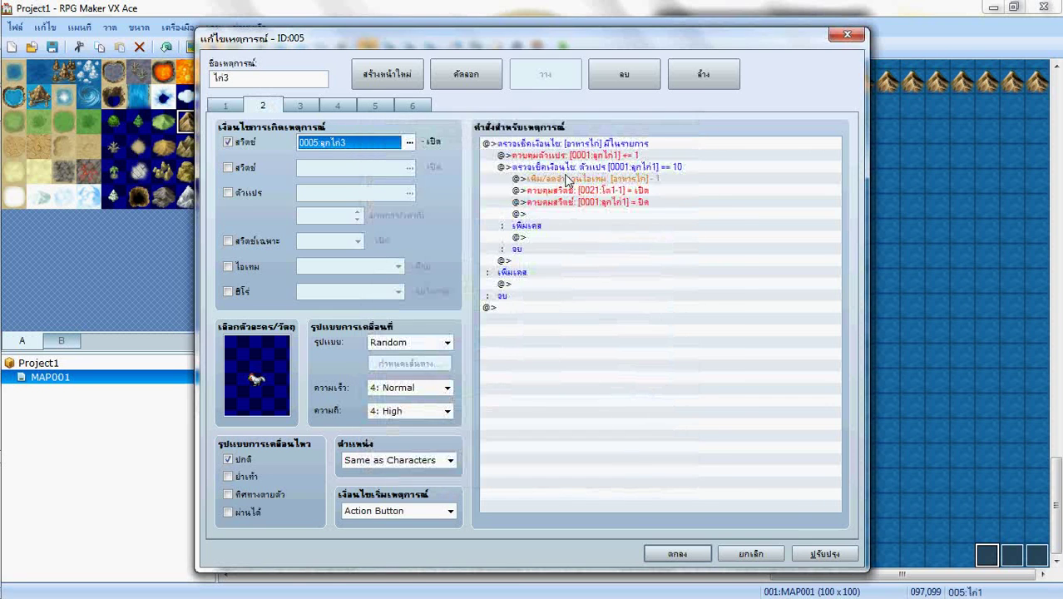
Name variable 0007 ลูกไก่3 and variable 0008 ไก่โต3, and make page 2's variable increment command use 0007:ลูกไก่3.
click(596, 156)
right_click(595, 155)
click(690, 159)
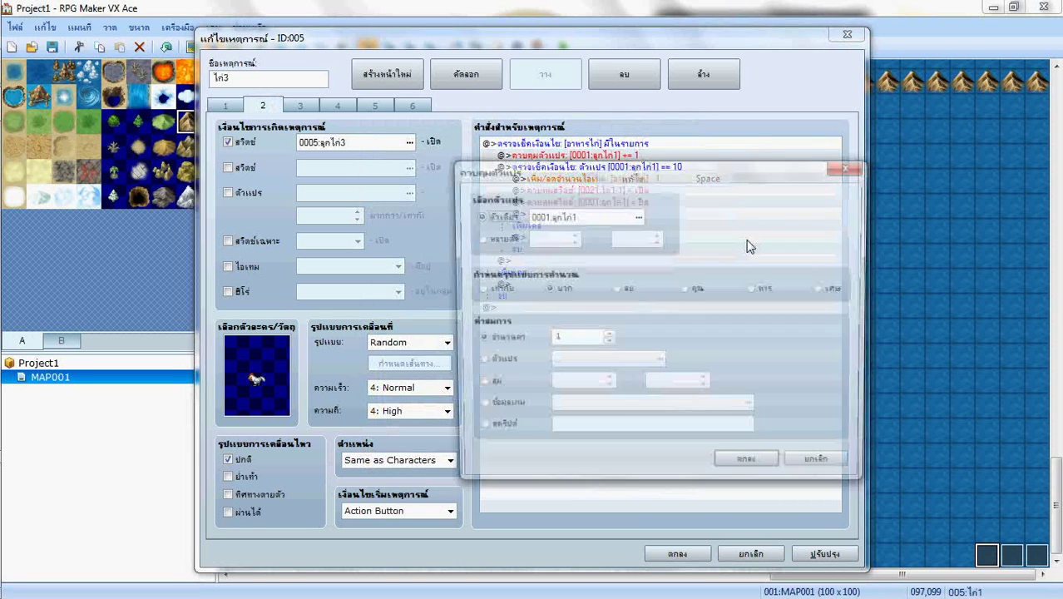
click(638, 215)
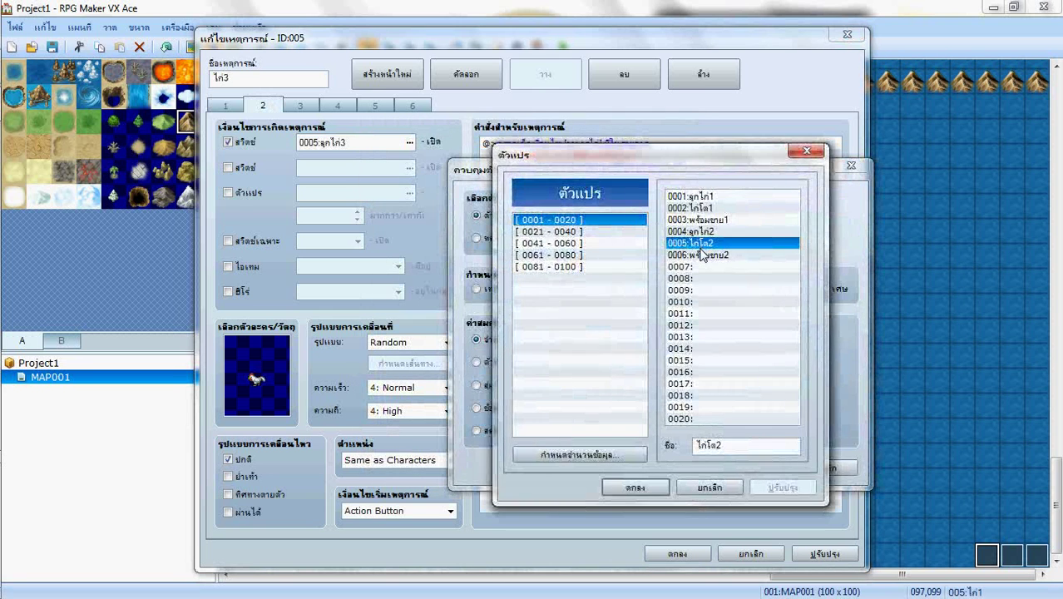
click(709, 267)
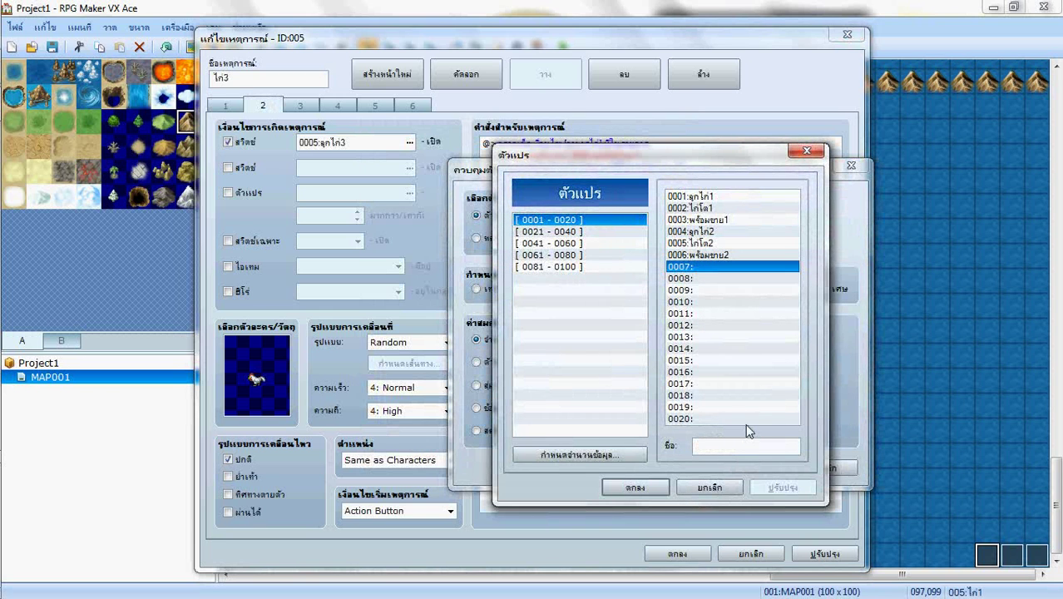
click(751, 448)
text(ส)
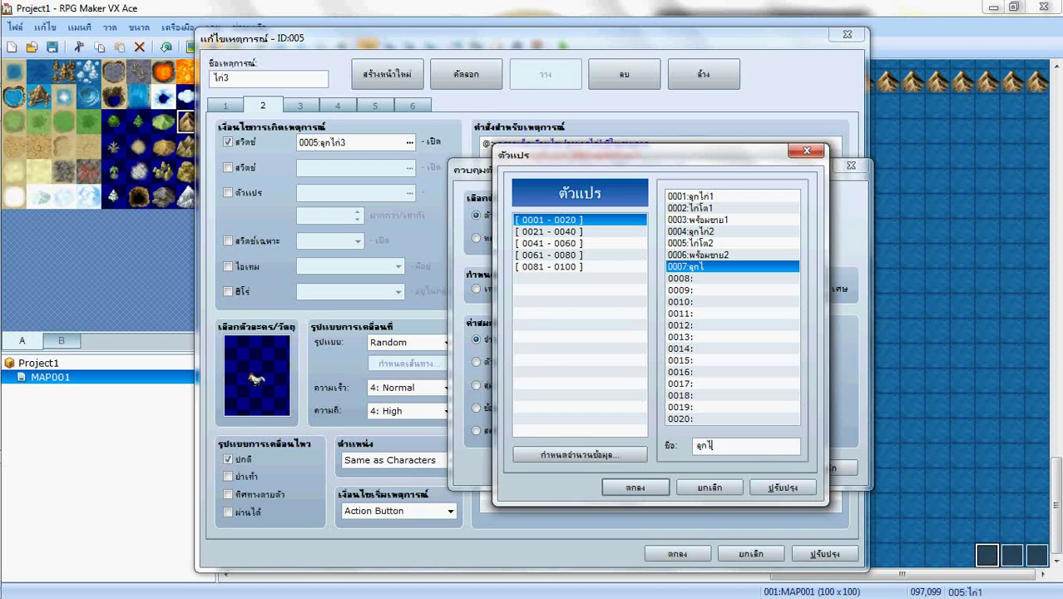
click(735, 280)
click(738, 454)
text(ไก่โต3)
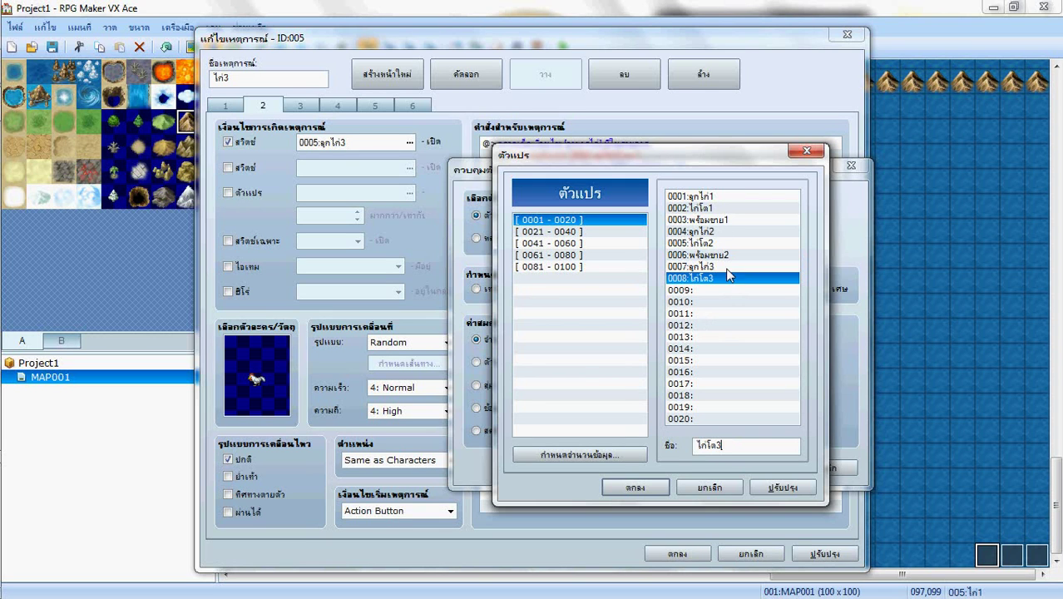
double_click(725, 267)
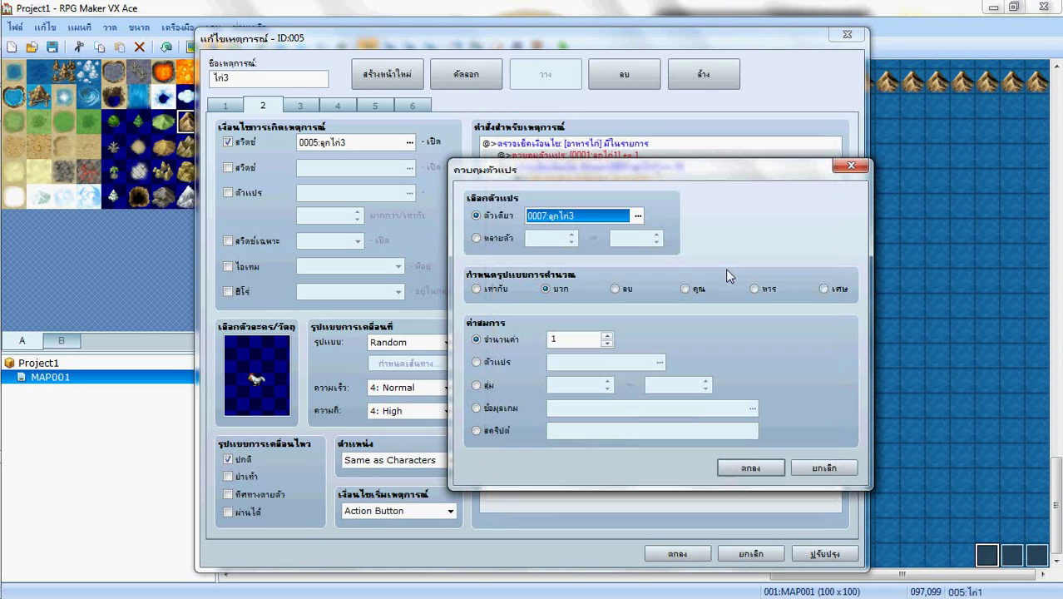
click(751, 468)
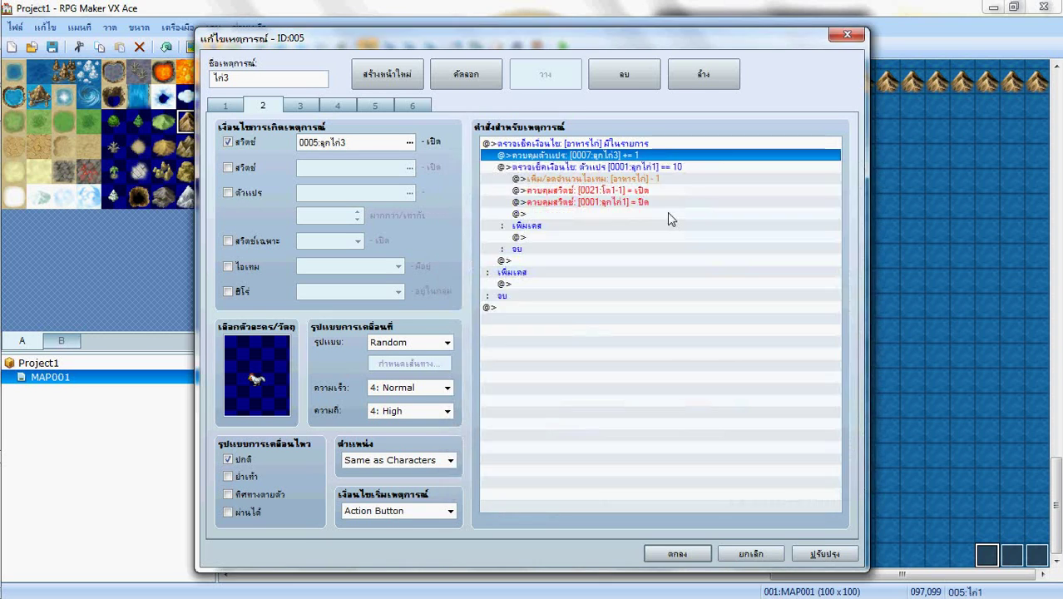
Move the อาหารไก่ - 1 item command on page 2 of event ไก่3 into the variable check's Else branch.
click(689, 166)
click(661, 178)
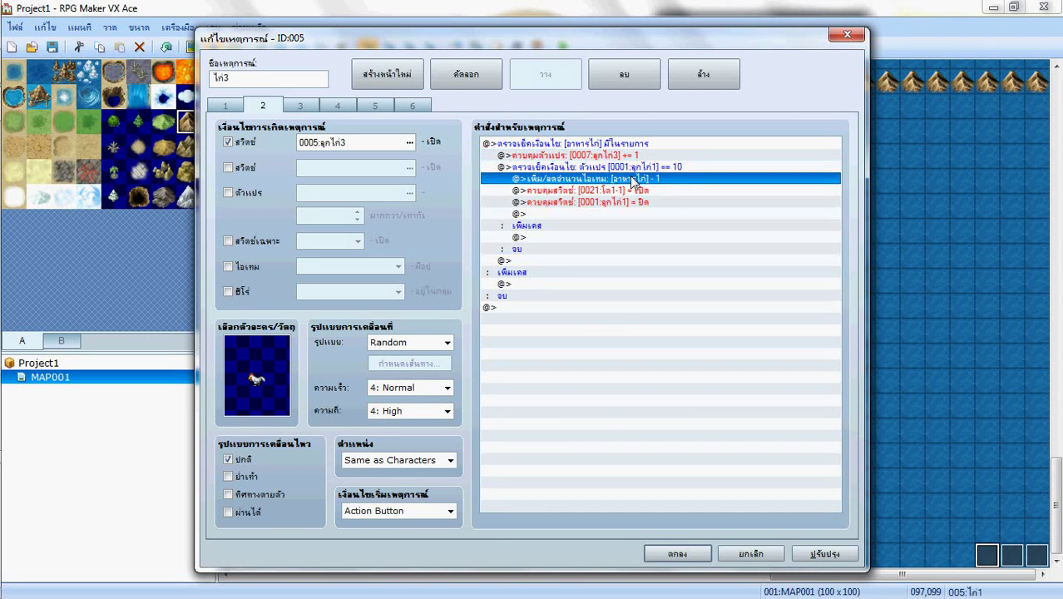
key(Delete)
click(563, 226)
key(ctrl+v)
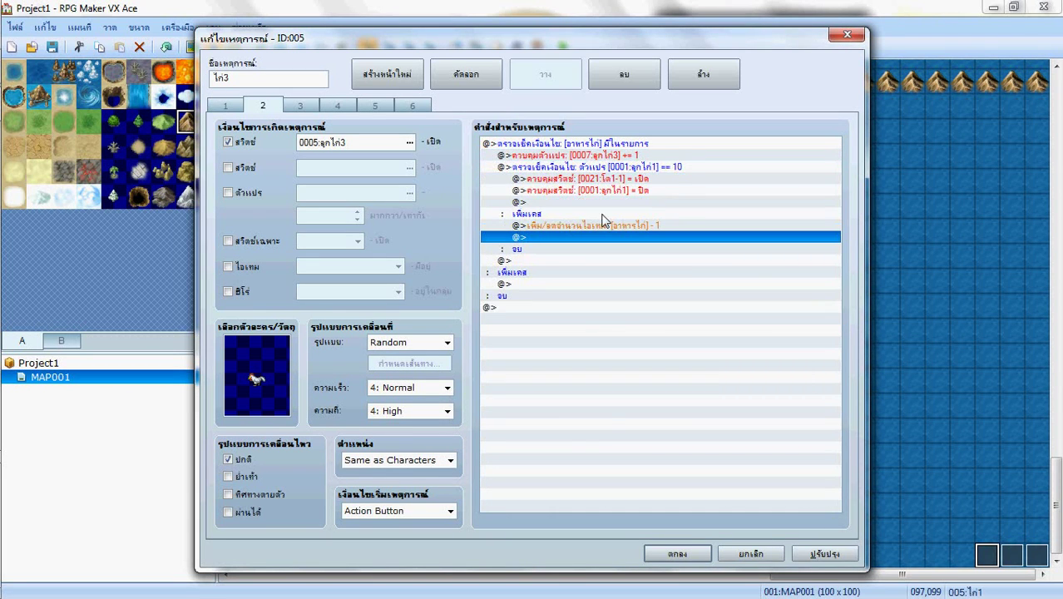
Move the 0007:ลูกไก่3 increment command into the same Else branch, above the item decrease command.
click(596, 155)
key(ctrl+x)
click(569, 212)
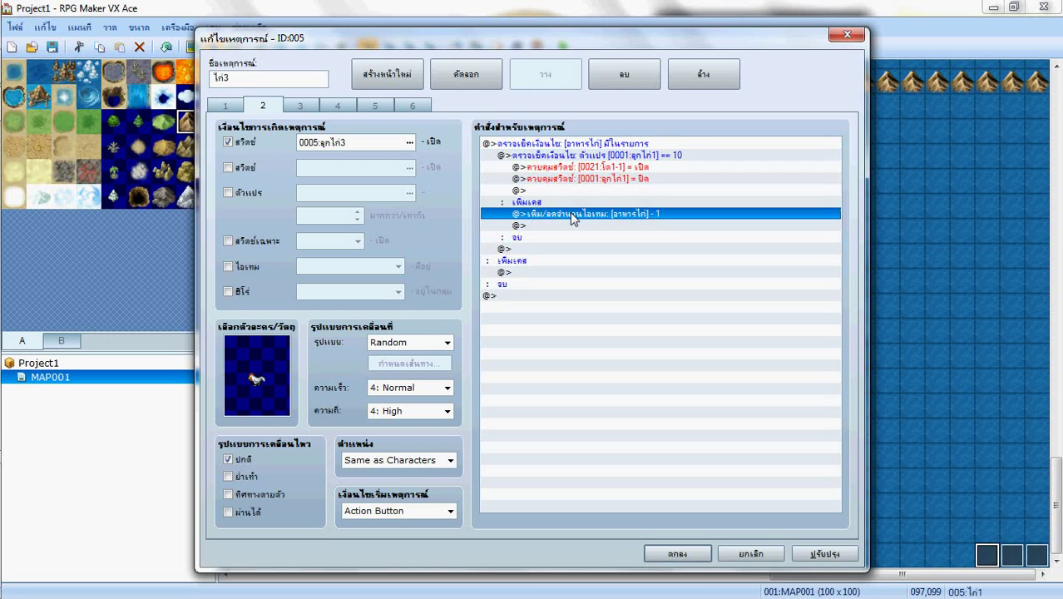
key(ctrl+v)
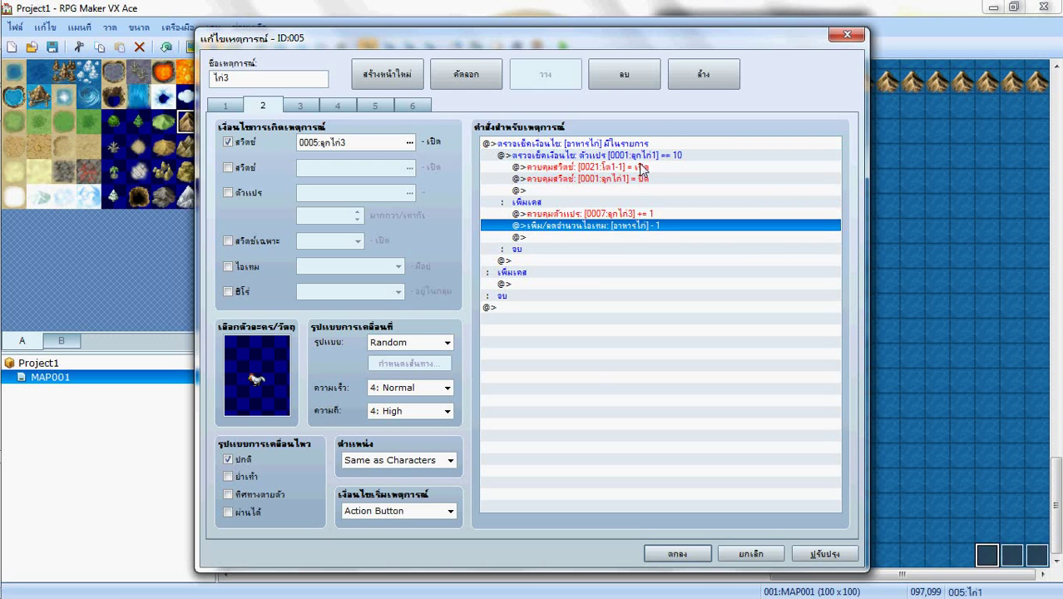
click(639, 156)
click(629, 237)
click(630, 225)
click(632, 213)
click(650, 158)
click(652, 227)
Change the variable tested by the == 10 condition on page 2 to 0007:ลูกไก่3.
click(670, 155)
right_click(670, 154)
click(689, 177)
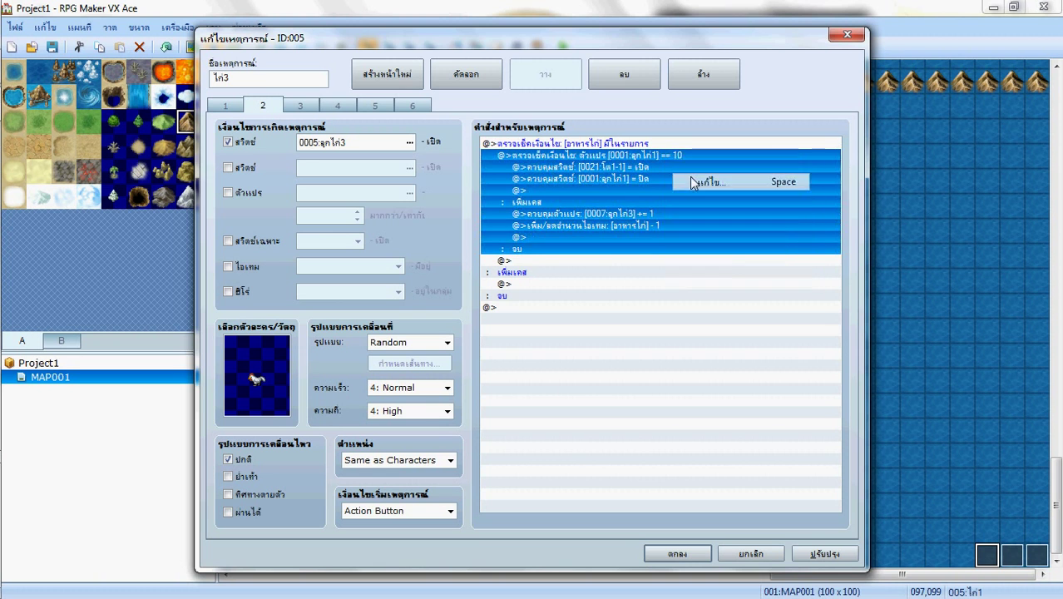
click(730, 262)
click(729, 266)
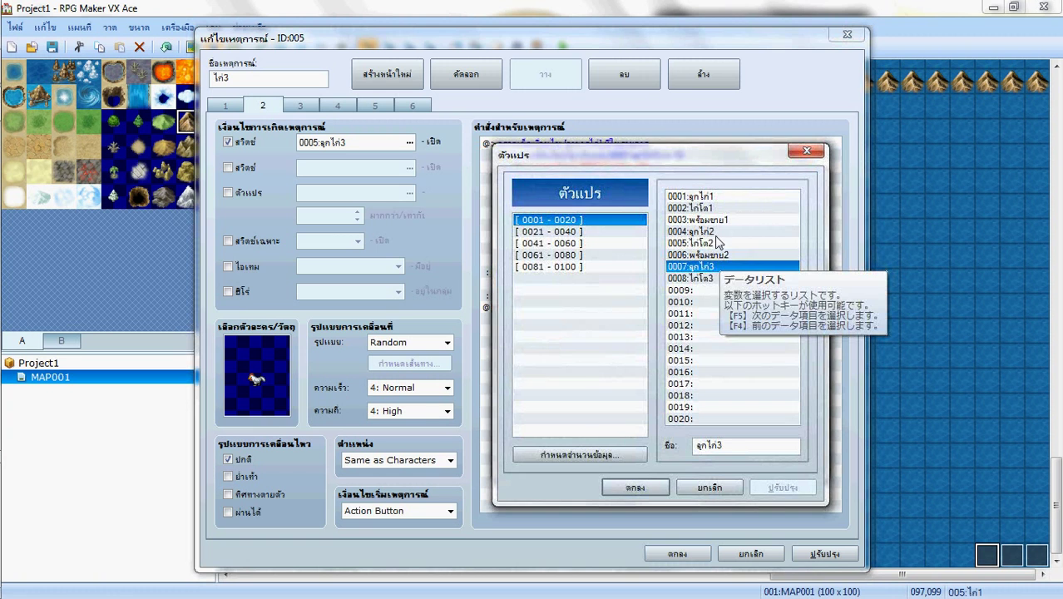
double_click(711, 267)
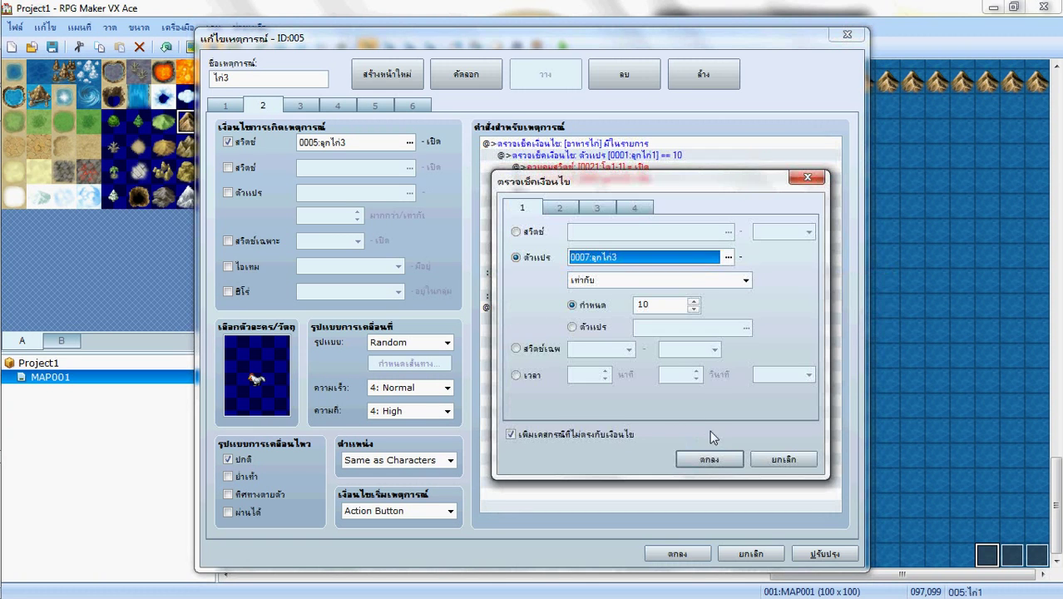
click(709, 459)
click(616, 228)
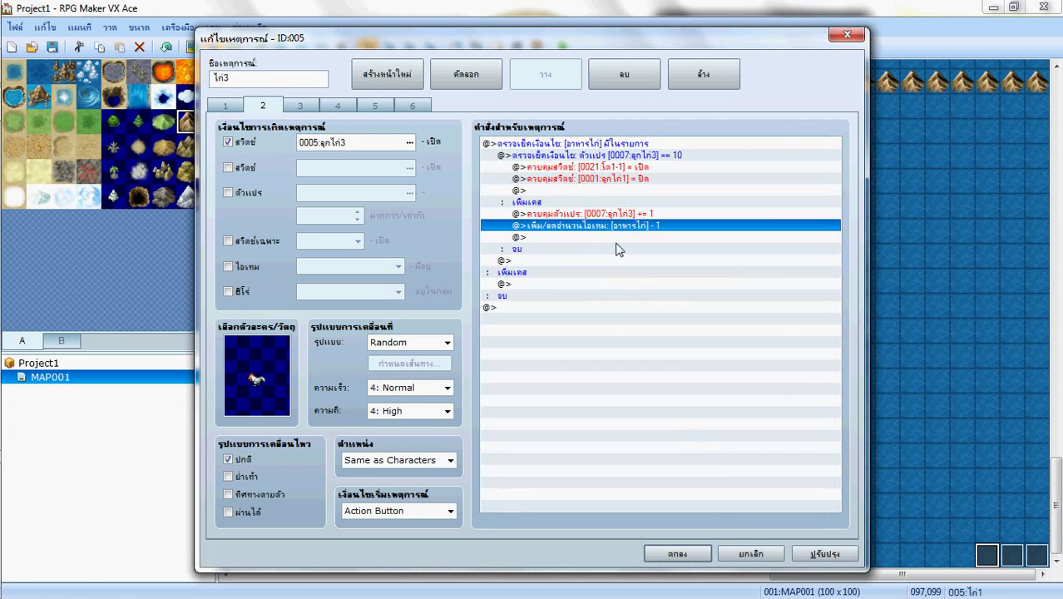